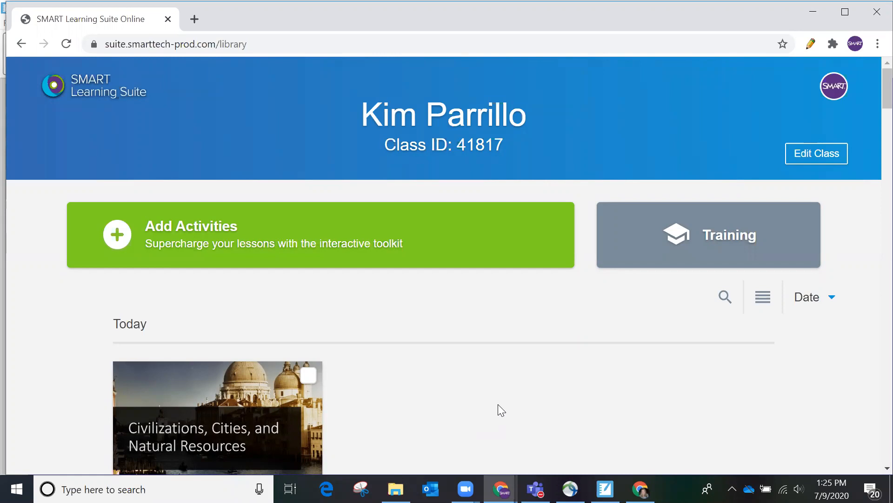
# Step: Open the Natural Resources lesson for editing and go to page 7, the civilization-centers brainstorm page
pyautogui.scroll(-2, 498, 404)
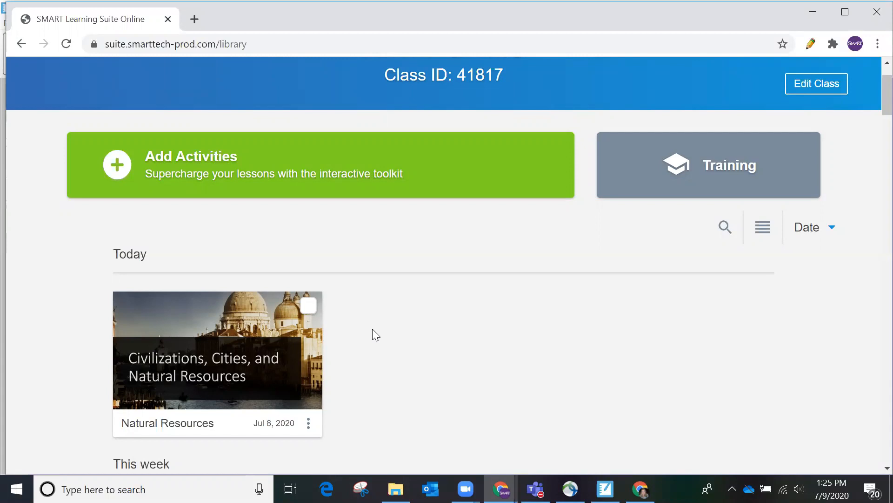
pyautogui.scroll(1, 373, 329)
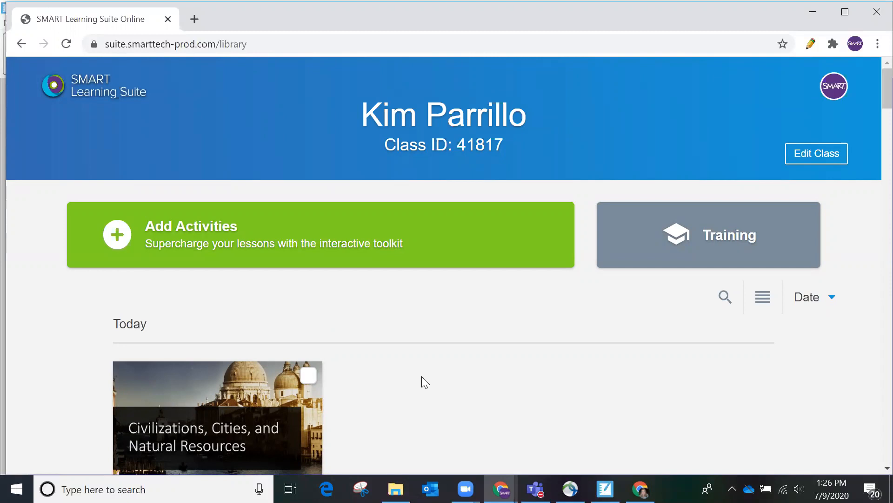
pyautogui.scroll(-3, 307, 391)
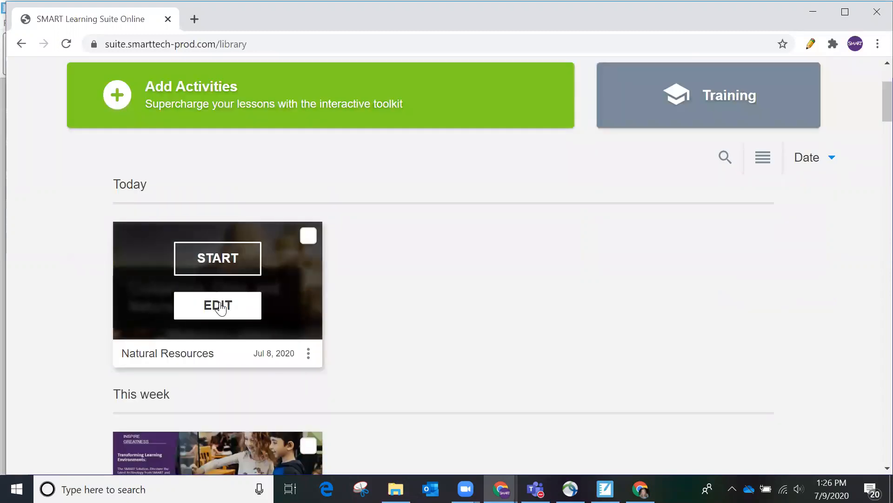
pyautogui.click(221, 308)
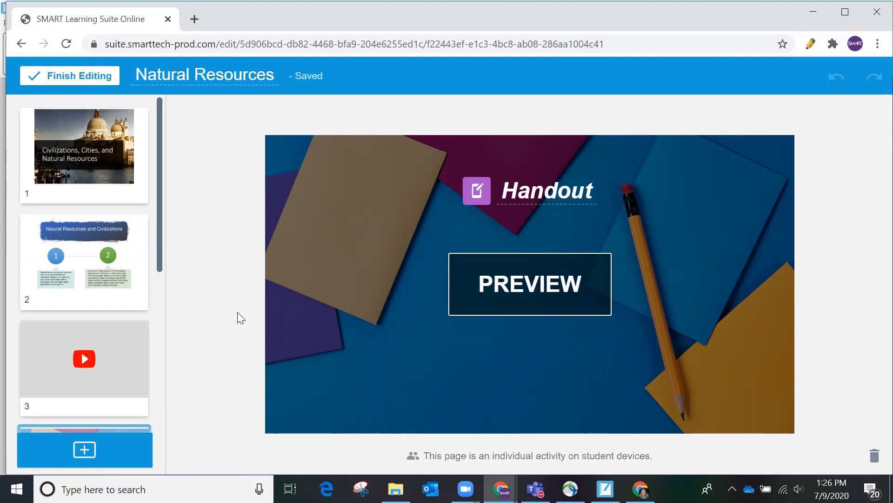
pyautogui.moveTo(160, 264); pyautogui.dragTo(142, 453)
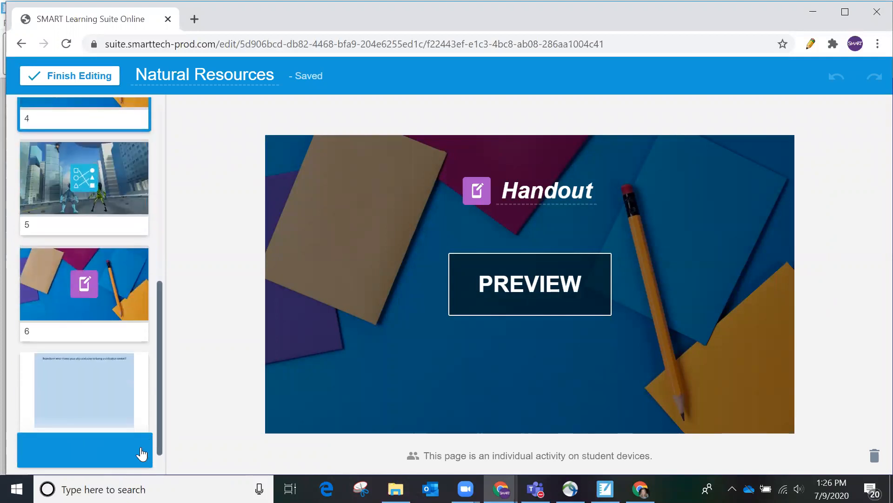
pyautogui.click(104, 386)
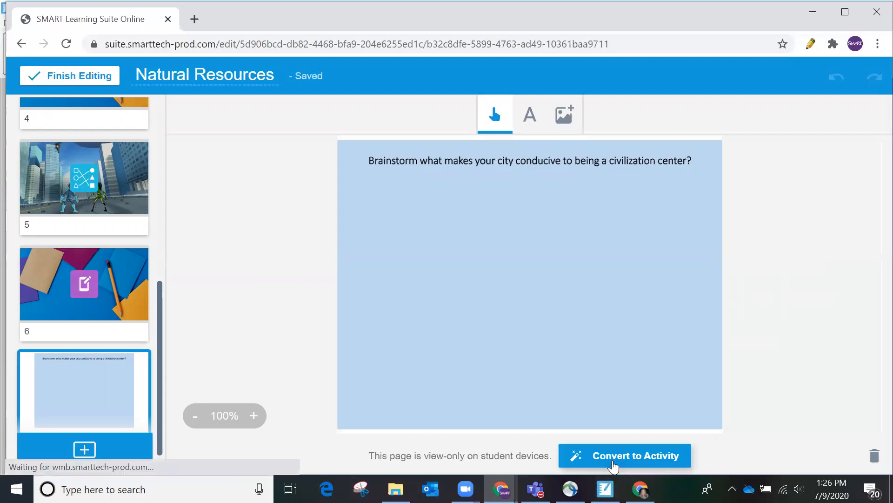
# Step: Make page 7 a collaborative Workspace activity and bring up the add-content choices
pyautogui.click(612, 460)
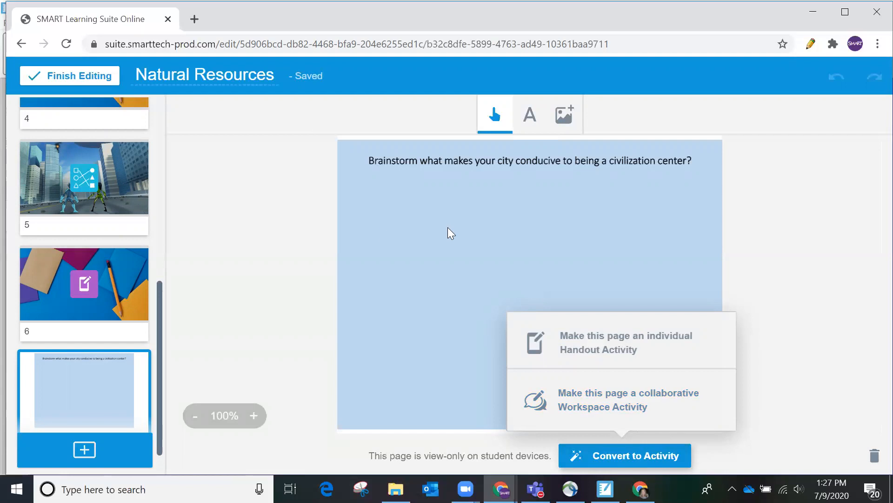
pyautogui.click(566, 403)
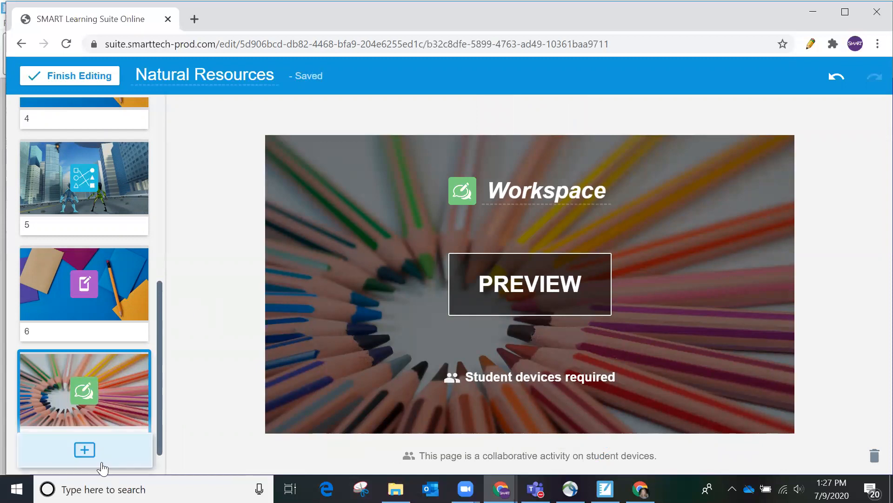
pyautogui.click(84, 451)
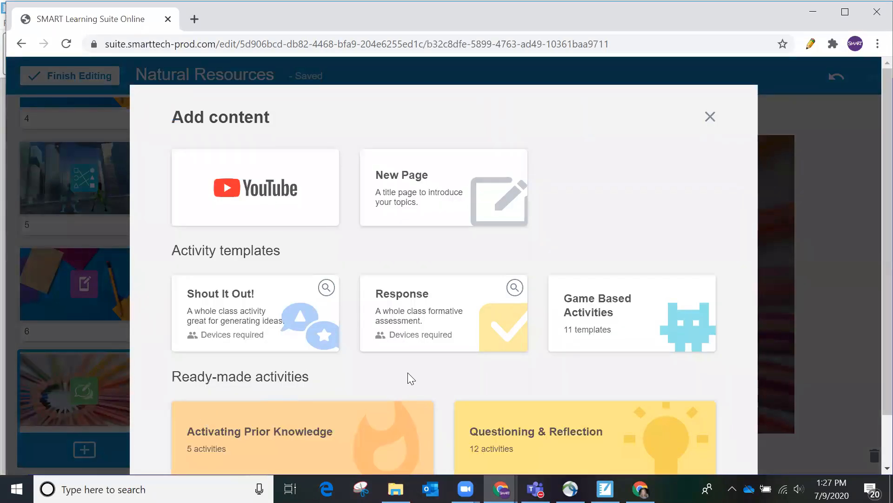
# Step: Browse the Questioning & Reflection activities and preview Plus, Minus, Interesting
pyautogui.scroll(-1, 414, 366)
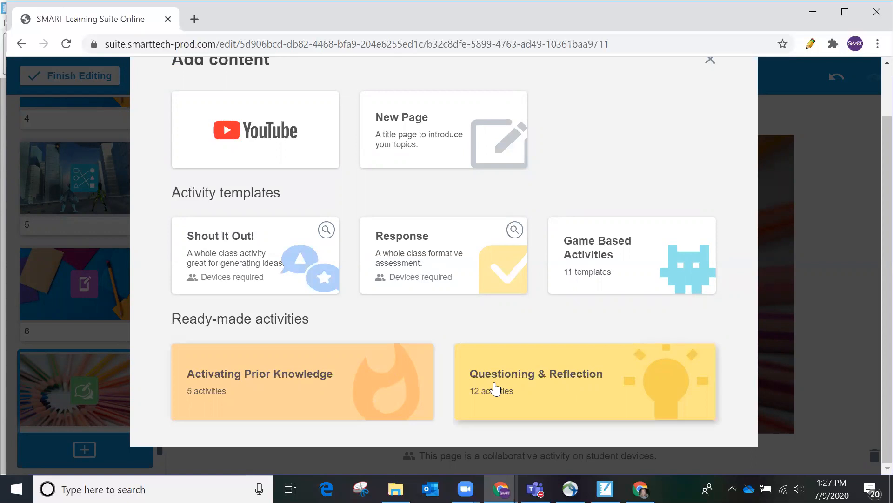
pyautogui.click(521, 378)
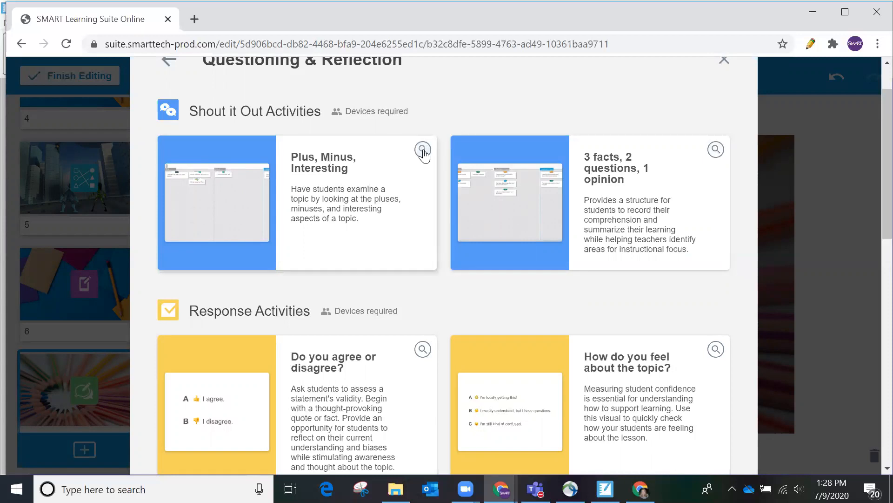
pyautogui.click(423, 150)
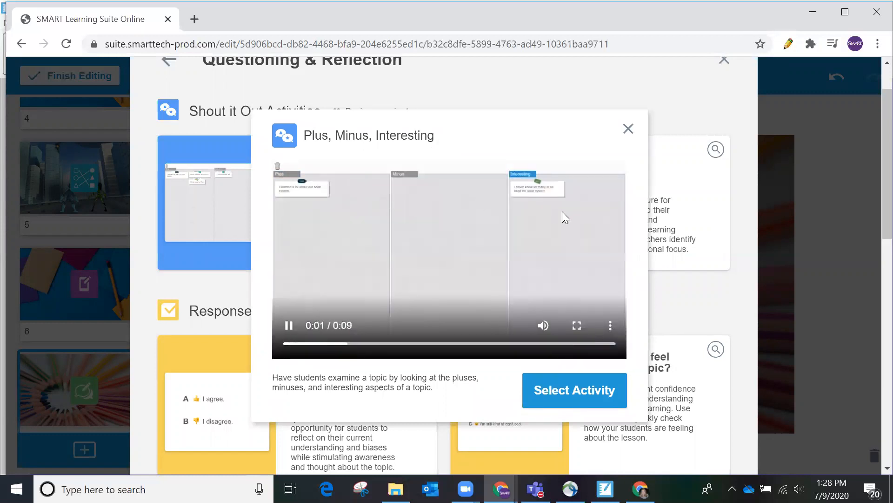
pyautogui.click(627, 130)
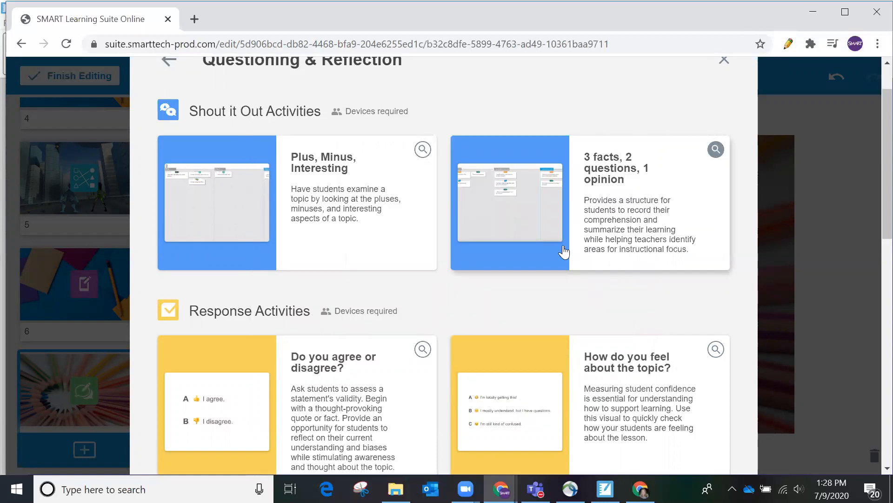
# Step: Add the '3 facts, 2 questions, 1 opinion' Shout It Out activity as page 8
pyautogui.scroll(-3, 397, 328)
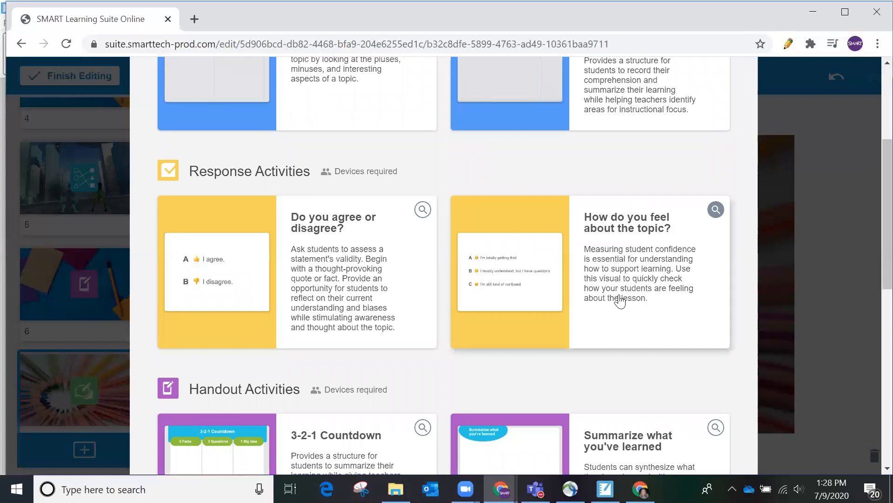
pyautogui.scroll(1, 601, 312)
pyautogui.scroll(-4, 600, 314)
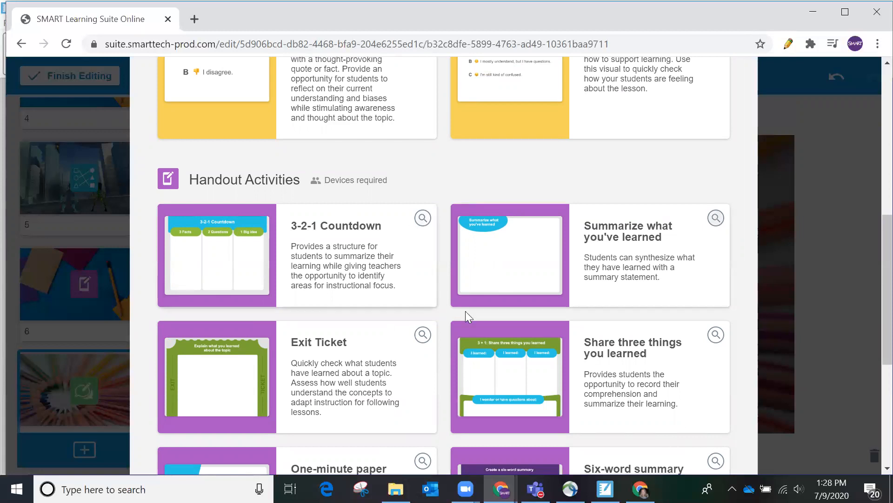
pyautogui.scroll(-3, 461, 433)
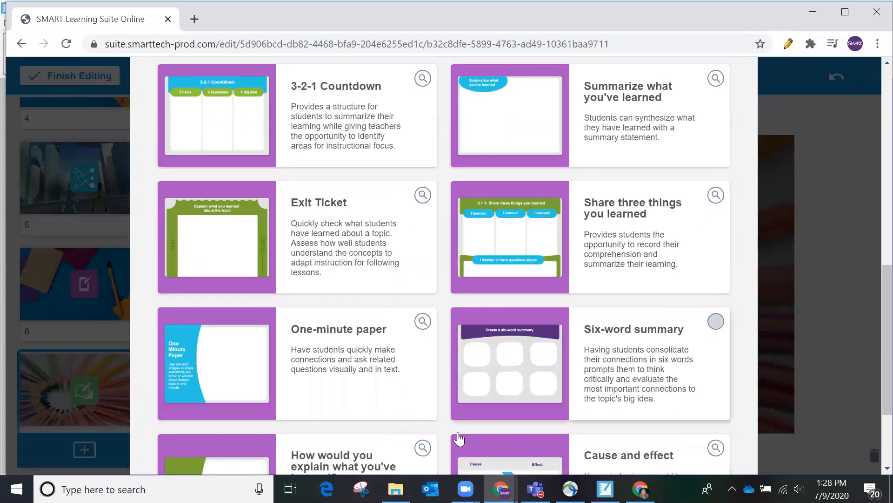
pyautogui.scroll(10, 458, 437)
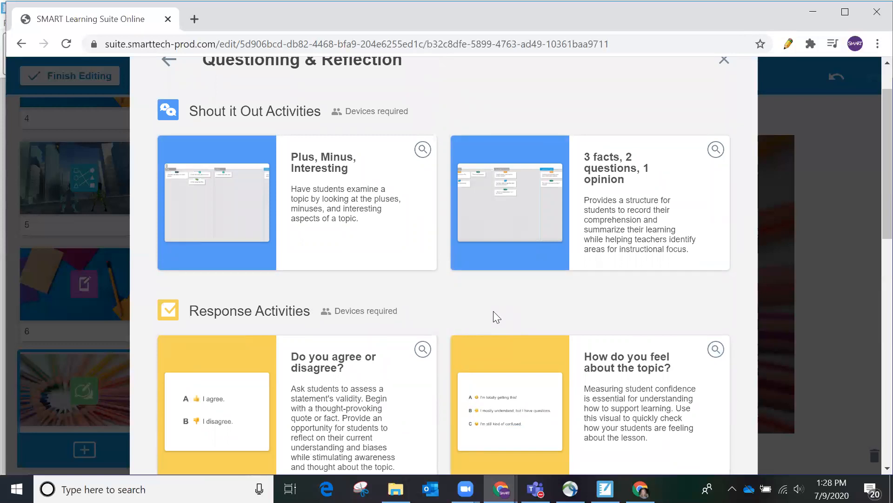
pyautogui.click(538, 226)
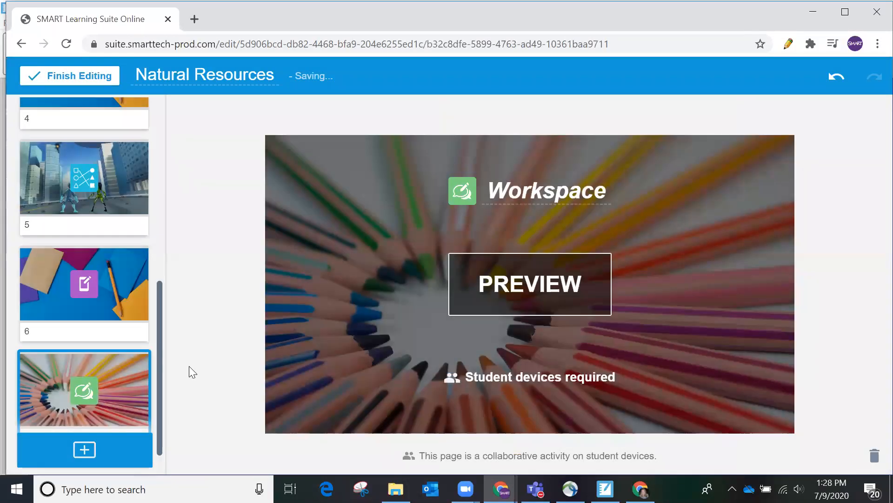
pyautogui.moveTo(158, 375); pyautogui.dragTo(152, 418)
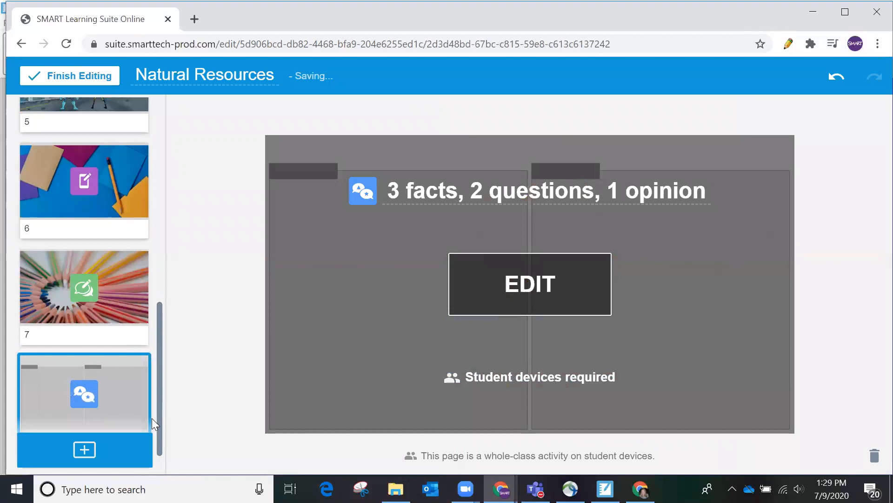
# Step: Add the 'How do you feel about the topic?' Response activity after page 8
pyautogui.click(148, 433)
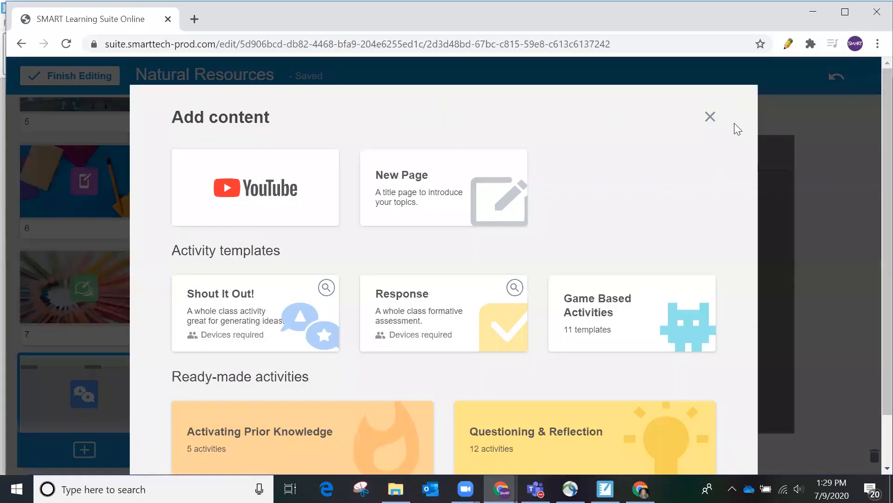
pyautogui.click(704, 118)
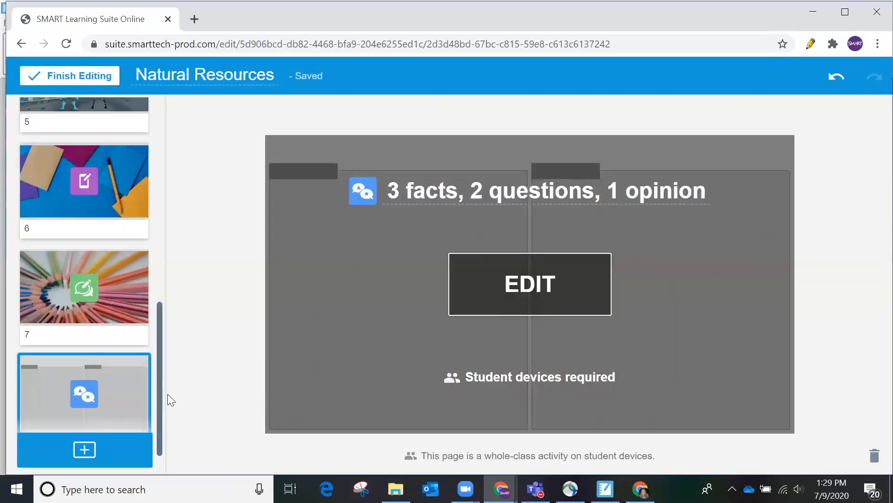
pyautogui.scroll(-2, 160, 434)
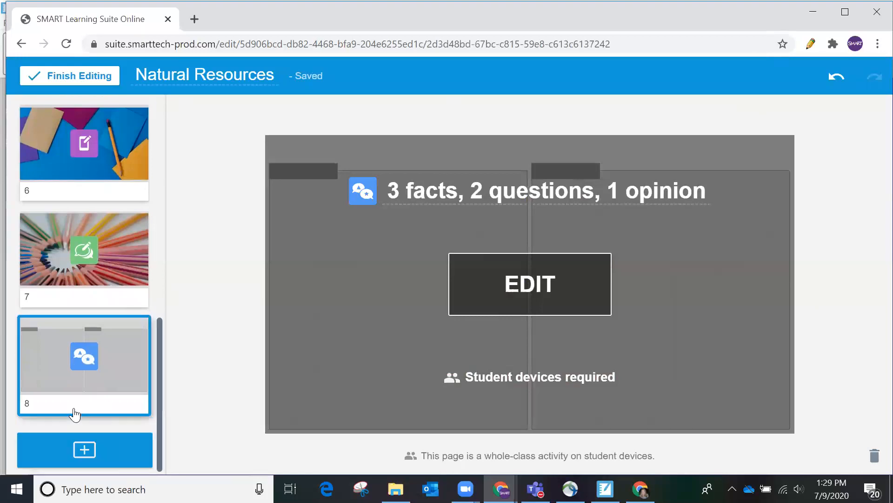
pyautogui.click(85, 449)
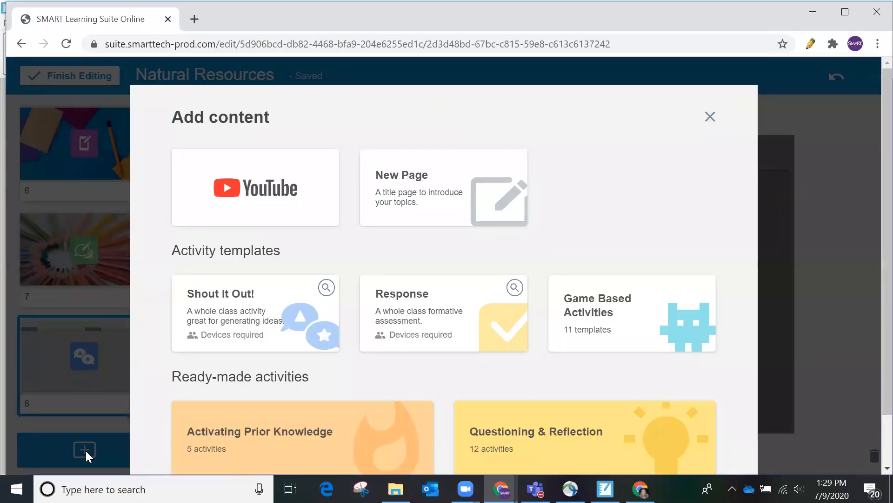
pyautogui.scroll(-2, 576, 370)
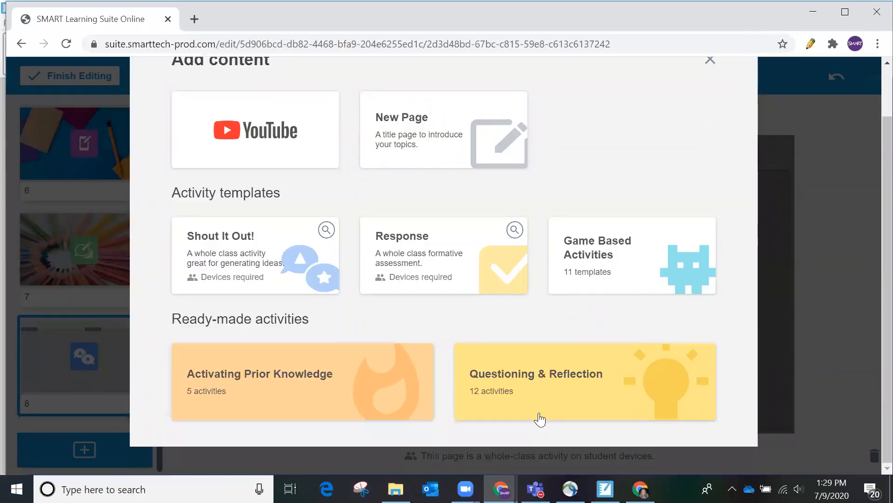
pyautogui.click(560, 371)
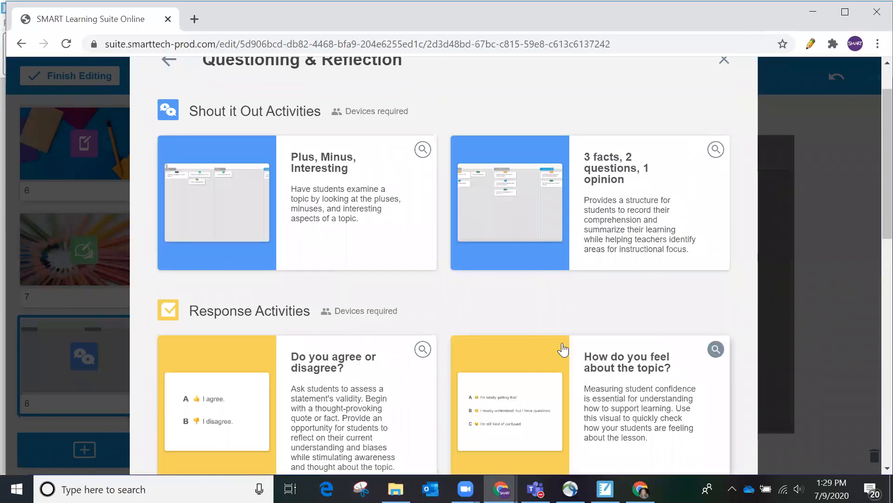
pyautogui.scroll(-3, 480, 287)
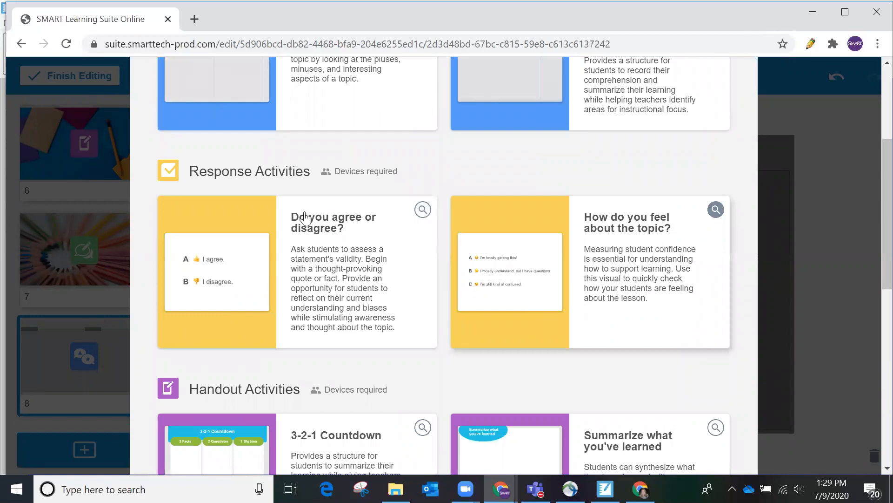
pyautogui.click(602, 305)
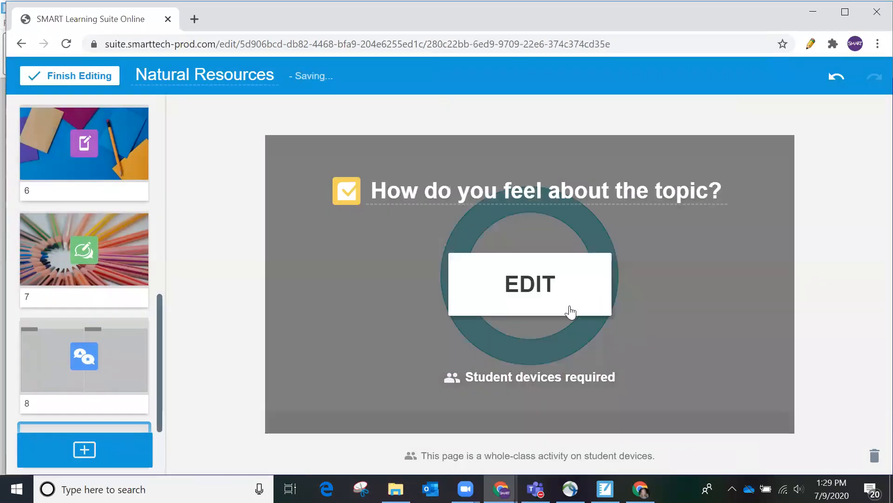
# Step: Finish editing and start presenting the Natural Resources lesson
pyautogui.moveTo(161, 344); pyautogui.dragTo(163, 126)
pyautogui.click(95, 83)
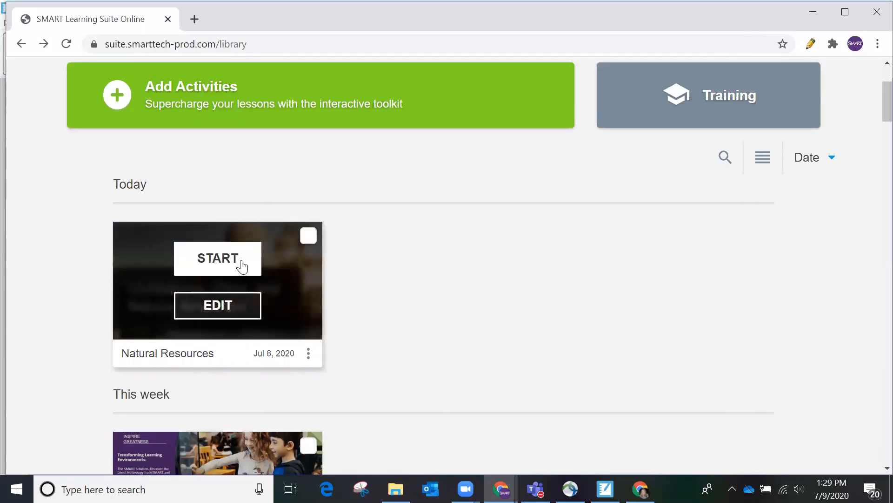
pyautogui.click(242, 266)
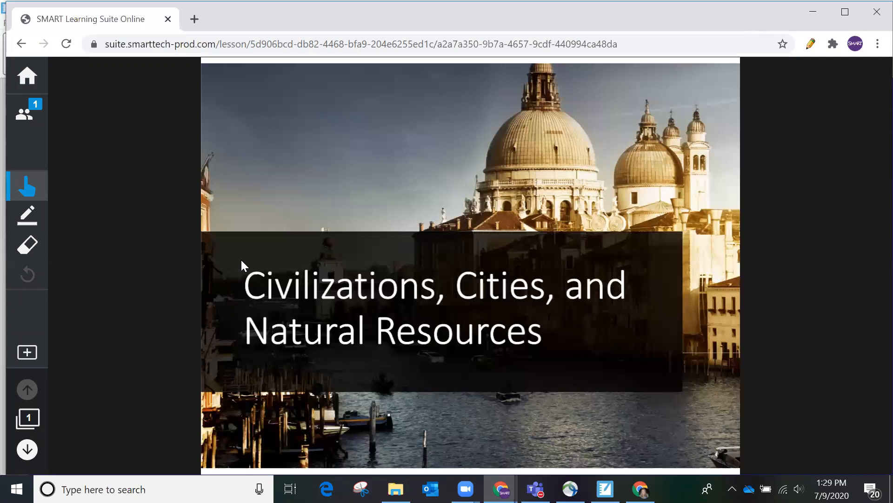
# Step: View the class list, close it so the title slide fills the view, then bring up the student window
pyautogui.click(29, 115)
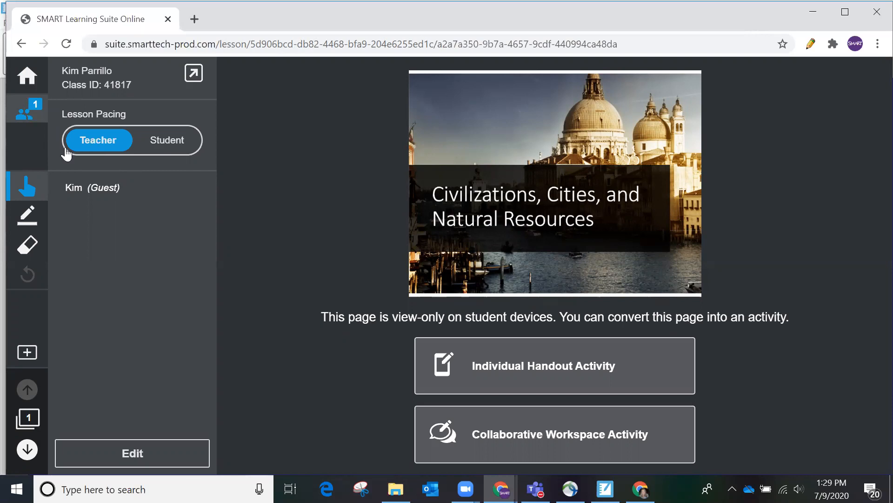
pyautogui.click(368, 413)
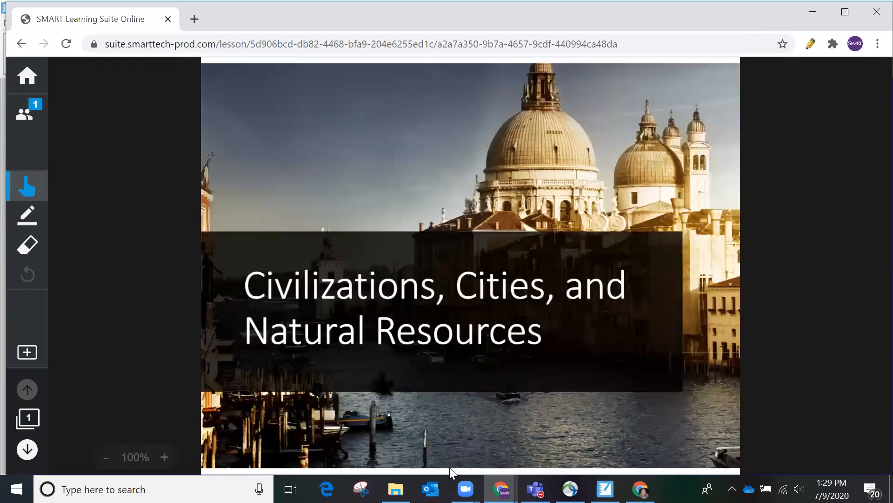
pyautogui.moveTo(501, 489)
pyautogui.click(535, 458)
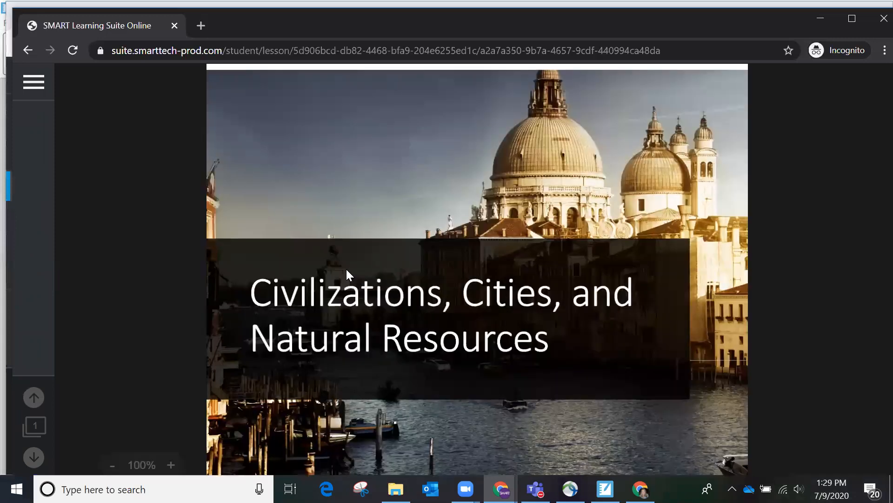
# Step: Jump the teacher's presentation to slide 7, the Workspace activity, using the slide thumbnails
pyautogui.moveTo(501, 488)
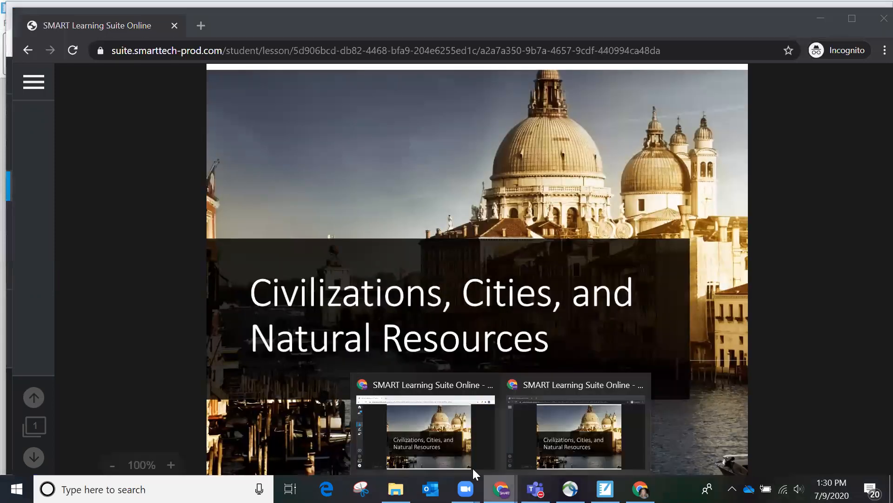
pyautogui.click(468, 461)
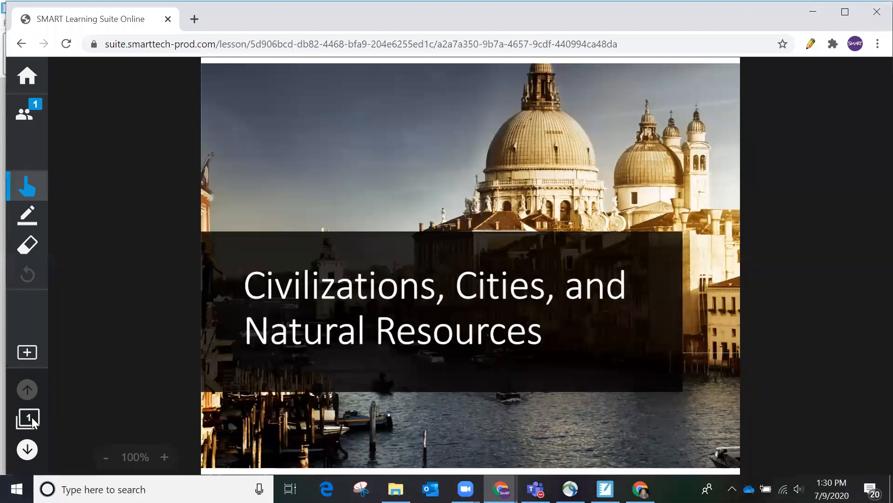
pyautogui.click(32, 417)
pyautogui.scroll(-3, 135, 372)
pyautogui.scroll(-5, 140, 380)
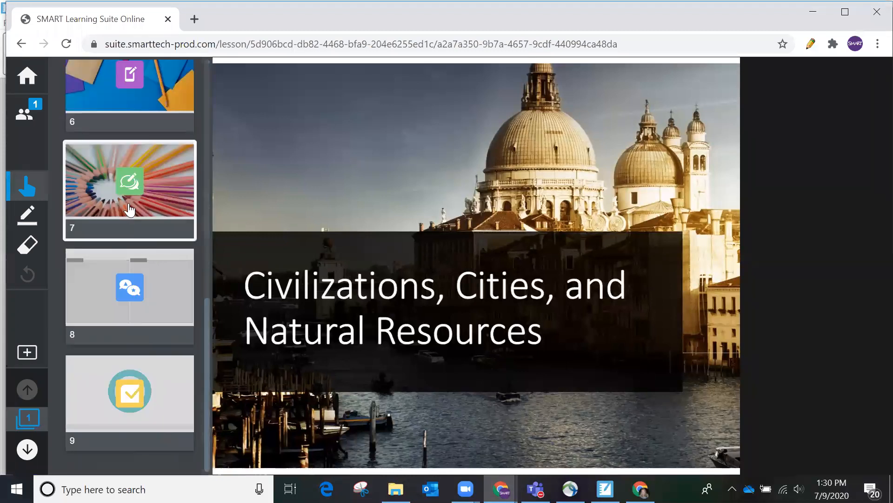
pyautogui.click(131, 214)
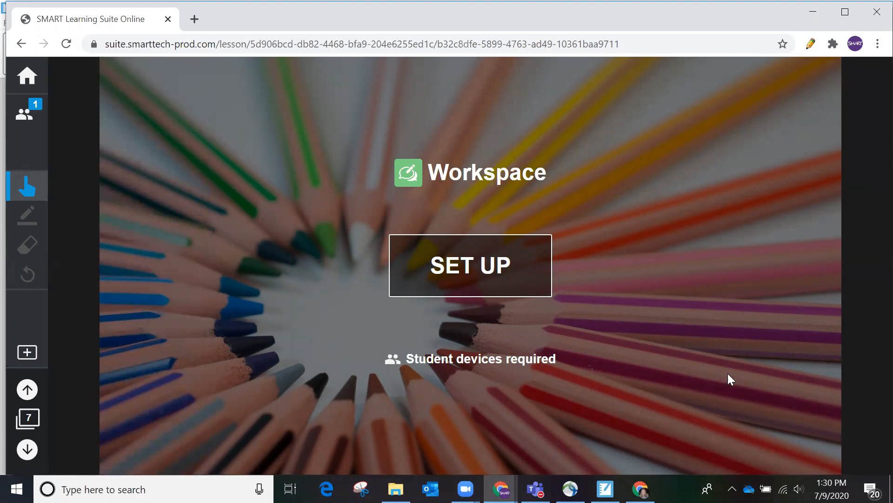
pyautogui.click(640, 489)
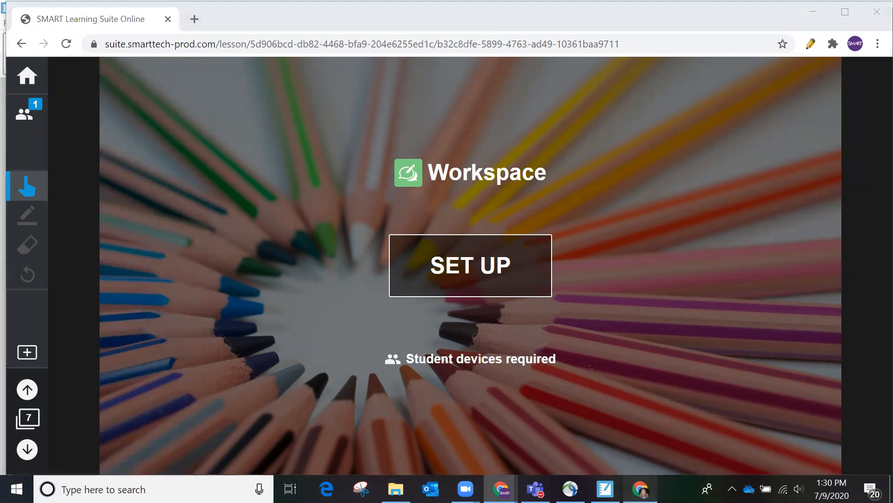
pyautogui.click(878, 36)
# Step: In an incognito window on hellosmart.com, join the class by its class ID as guest 'Student A'
pyautogui.click(795, 91)
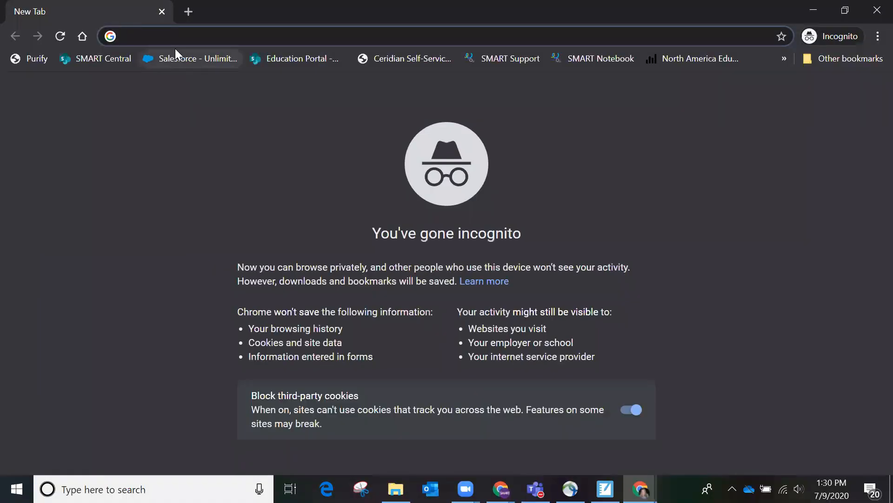
pyautogui.write('hellosmart.com')
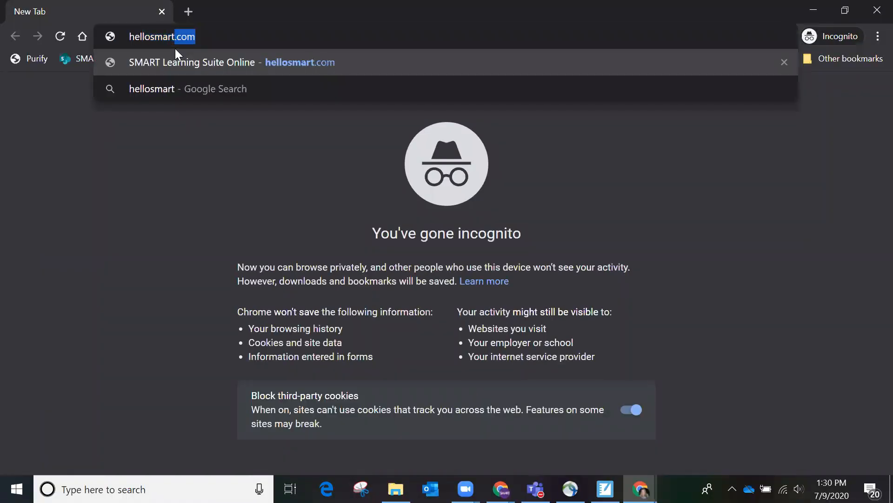
pyautogui.press('Return')
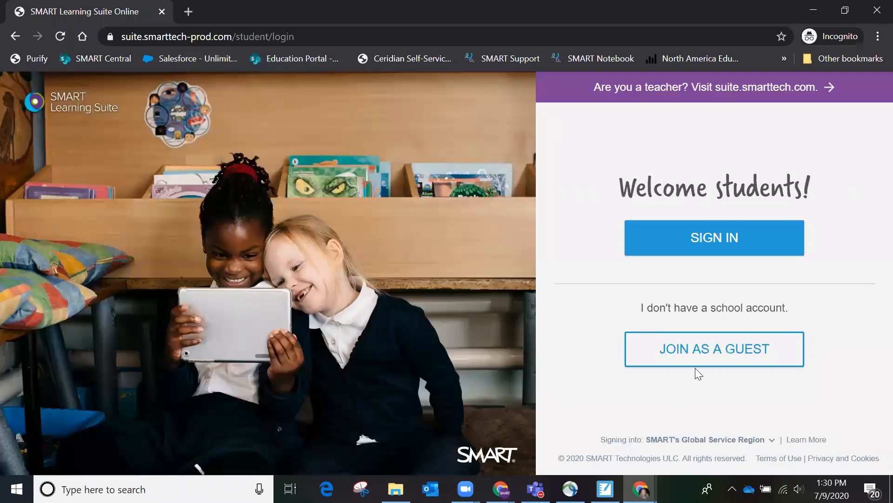
pyautogui.click(700, 347)
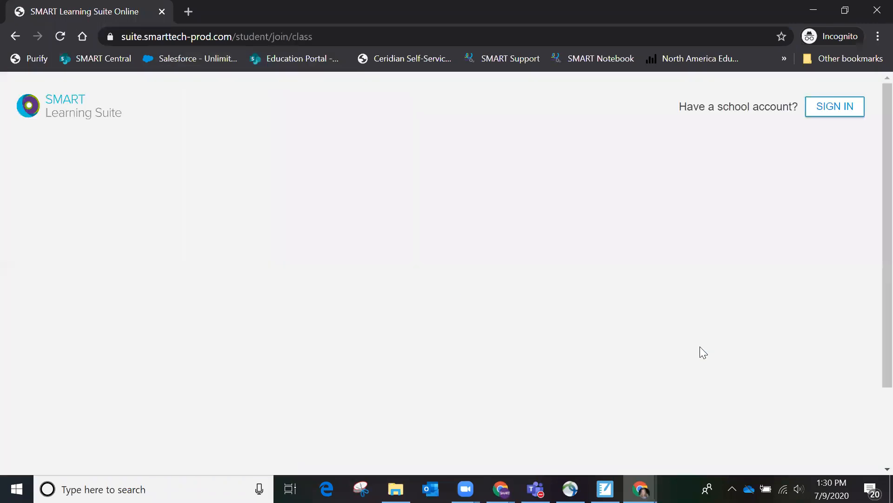
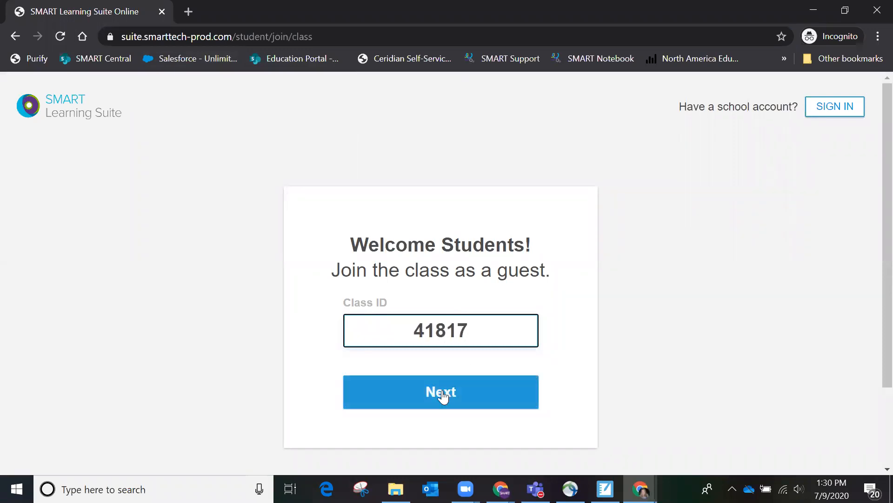
pyautogui.click(442, 391)
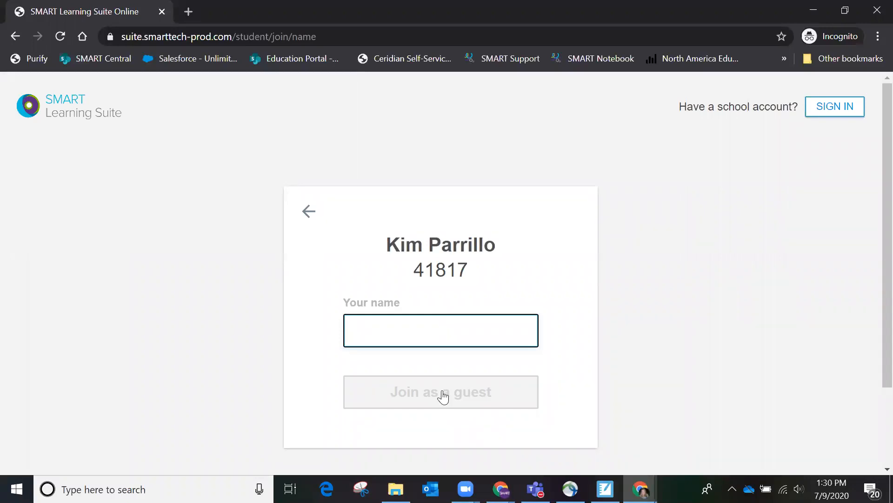
pyautogui.write('Student A')
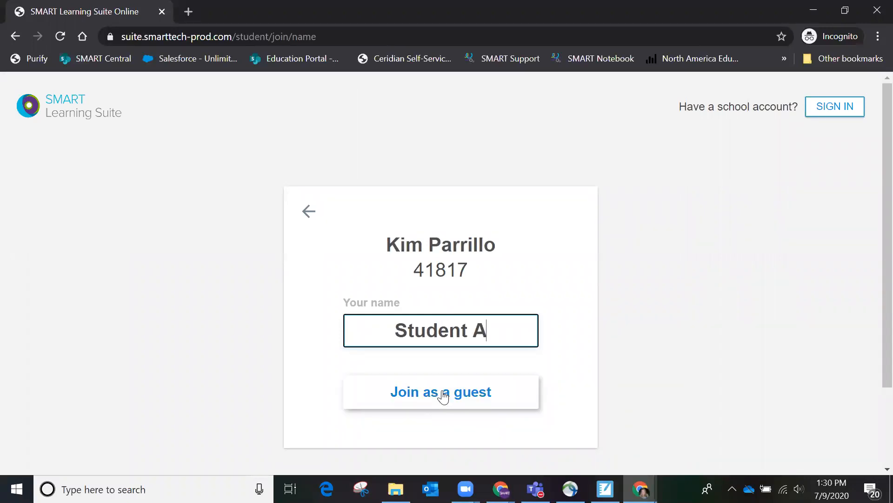
pyautogui.click(443, 395)
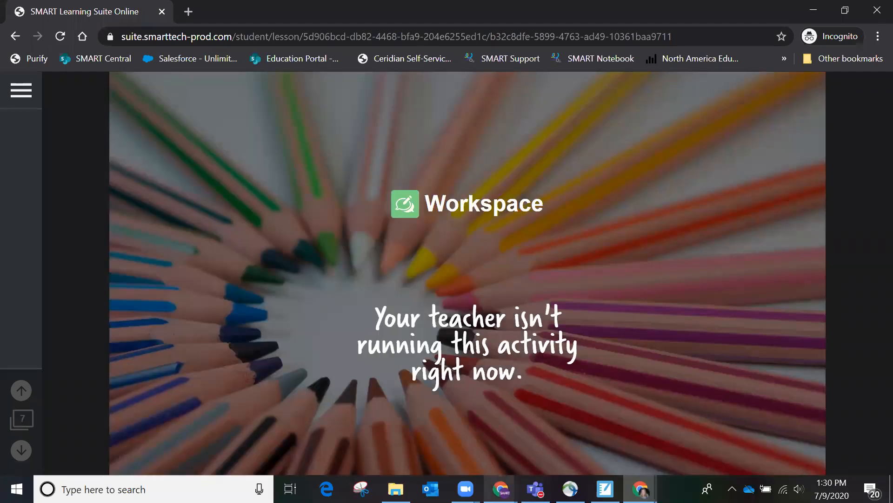
# Step: Set up the Workspace with 2 teams, swap Student A into Team 2, and start it
pyautogui.moveTo(501, 488)
pyautogui.click(478, 444)
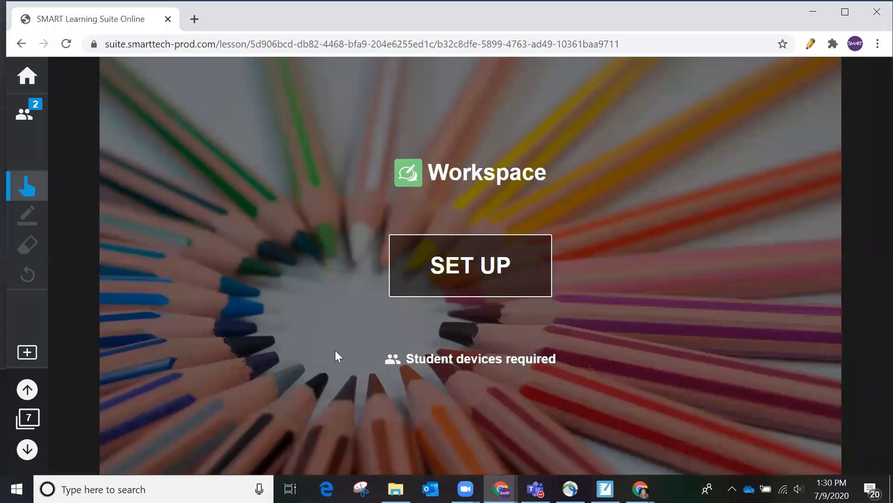
pyautogui.click(37, 107)
pyautogui.click(20, 117)
pyautogui.click(445, 278)
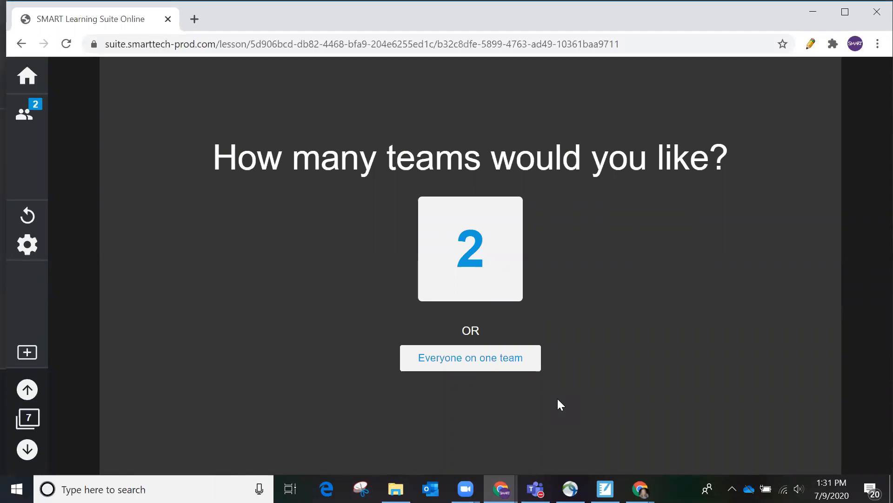
pyautogui.click(469, 257)
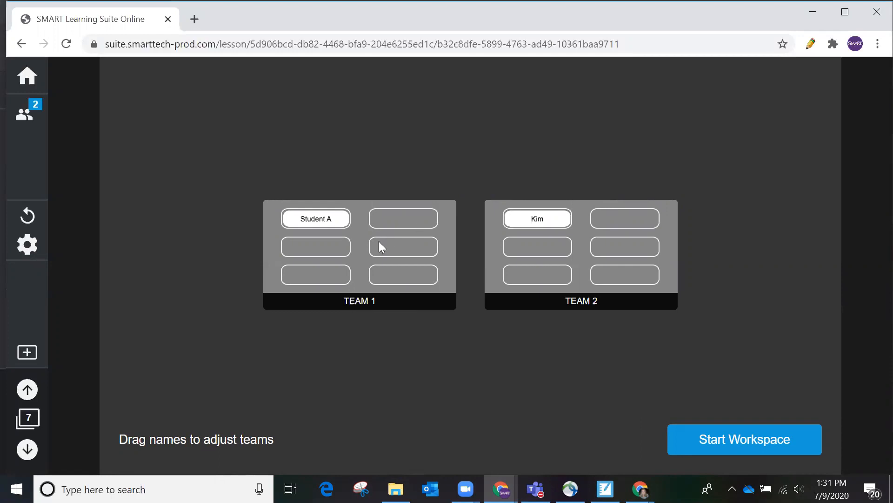
pyautogui.moveTo(331, 217); pyautogui.dragTo(651, 220)
pyautogui.moveTo(566, 224); pyautogui.dragTo(330, 224)
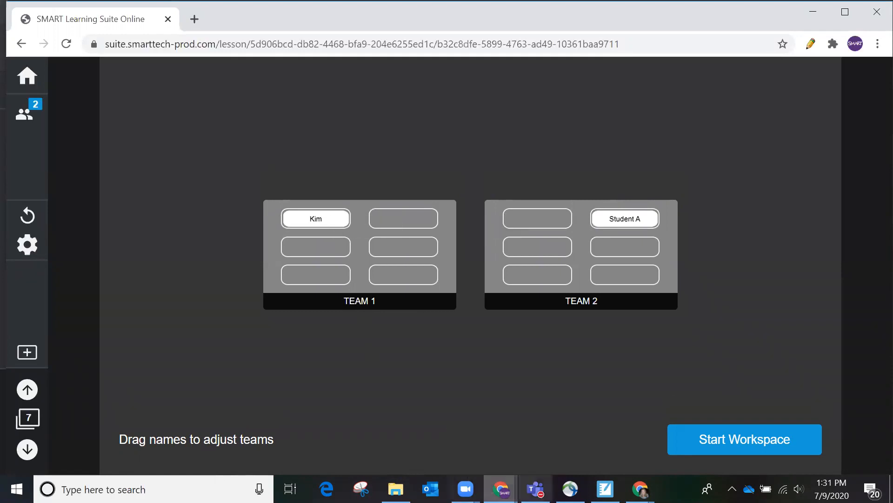
pyautogui.click(721, 444)
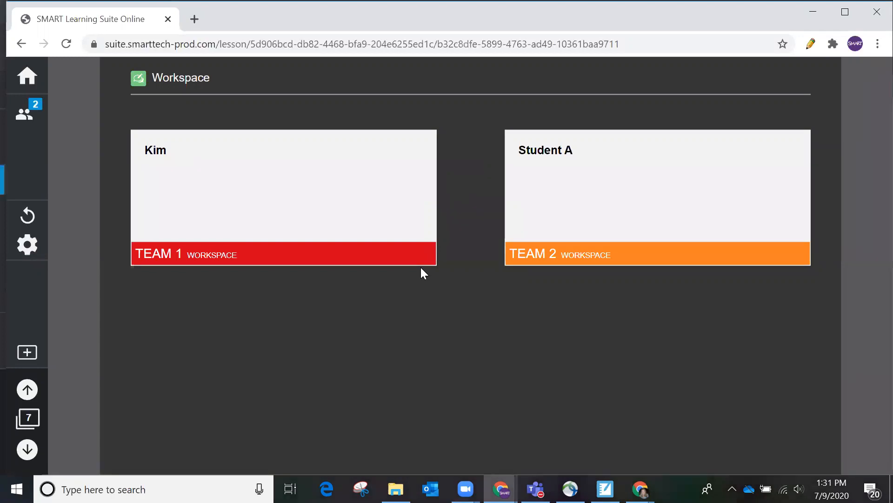
# Step: As the student, add the text 'Public transportation' under the question on Team 1's board
pyautogui.click(500, 488)
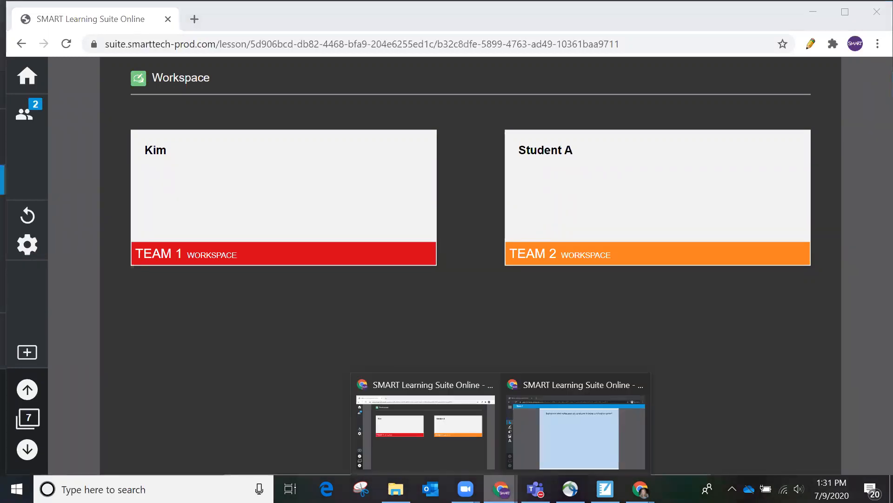
pyautogui.click(528, 455)
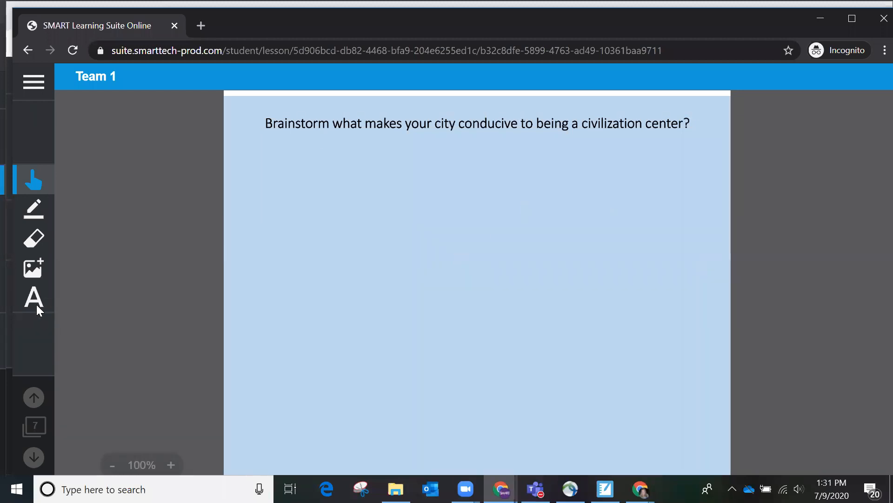
pyautogui.click(37, 216)
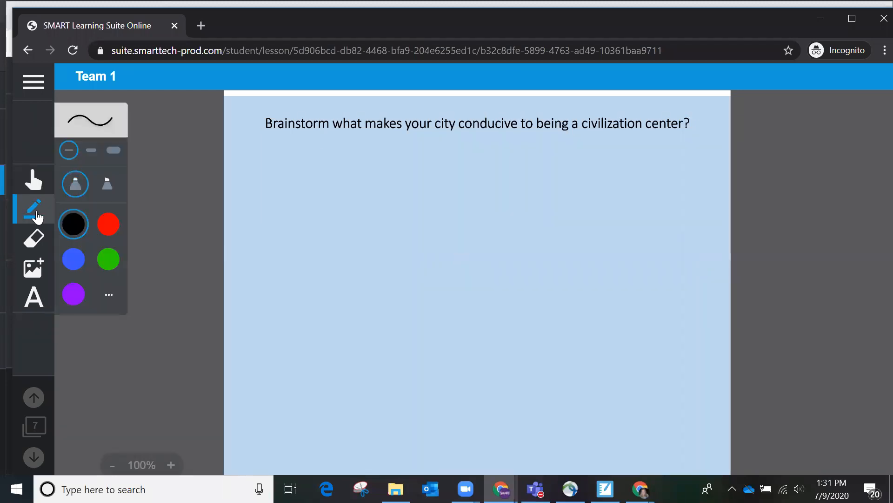
pyautogui.click(33, 295)
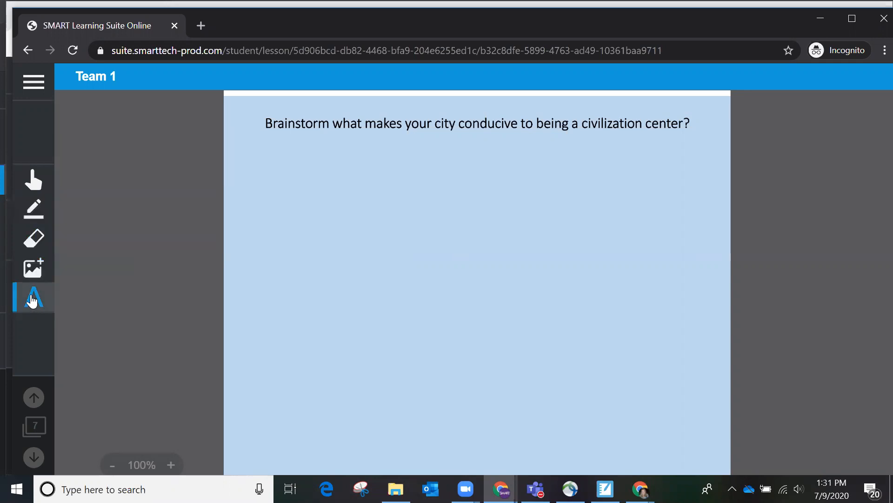
pyautogui.click(366, 204)
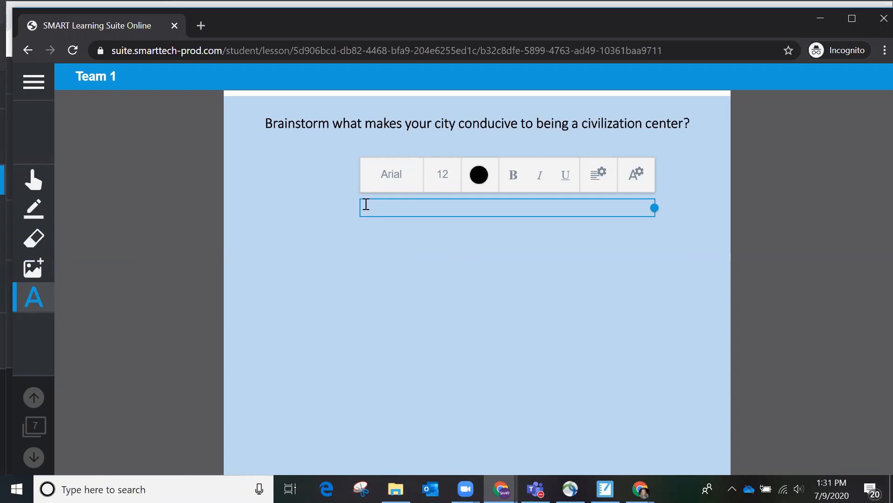
pyautogui.write('Public transpor')
pyautogui.write('tation')
pyautogui.click(381, 230)
pyautogui.moveTo(394, 210); pyautogui.dragTo(478, 179)
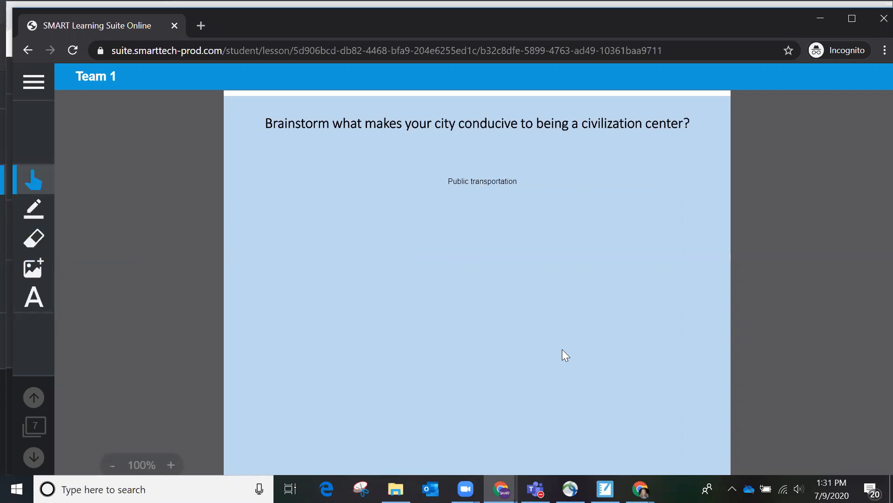
# Step: Return to the teacher window and open Team 1's board
pyautogui.moveTo(501, 489)
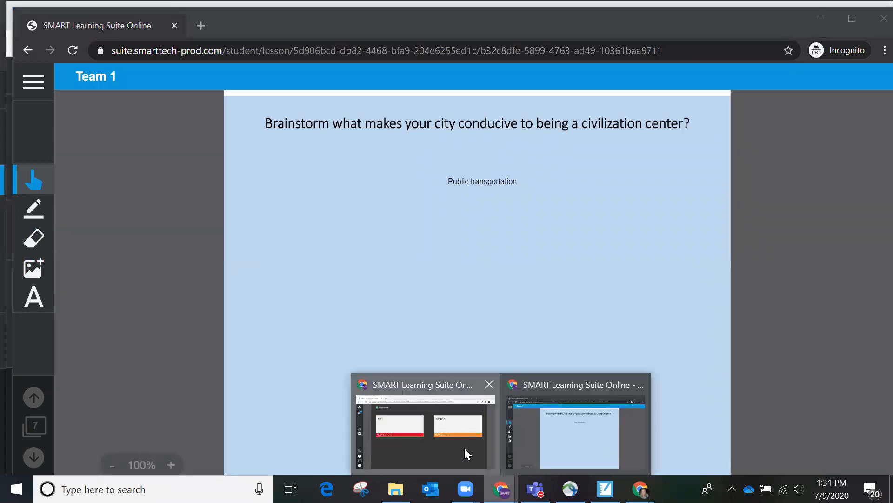
pyautogui.click(465, 446)
pyautogui.click(300, 214)
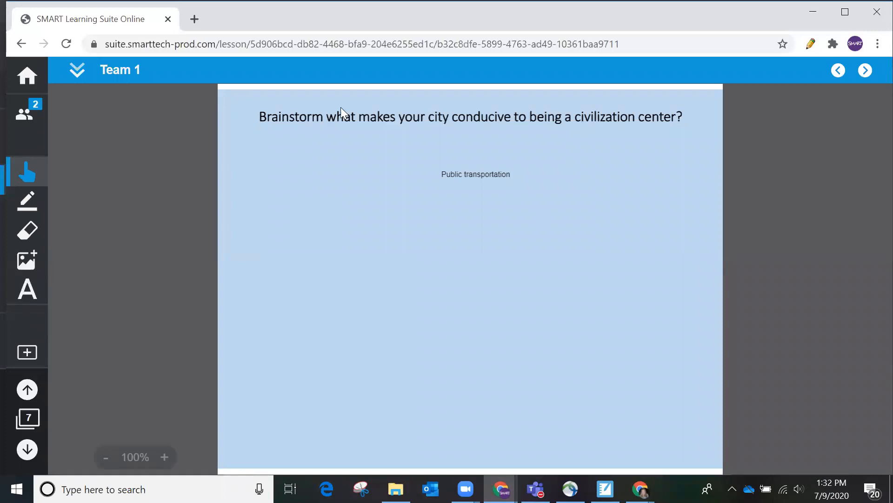
# Step: Check who added 'Public transportation', then draw a red check mark beside it
pyautogui.click(501, 177)
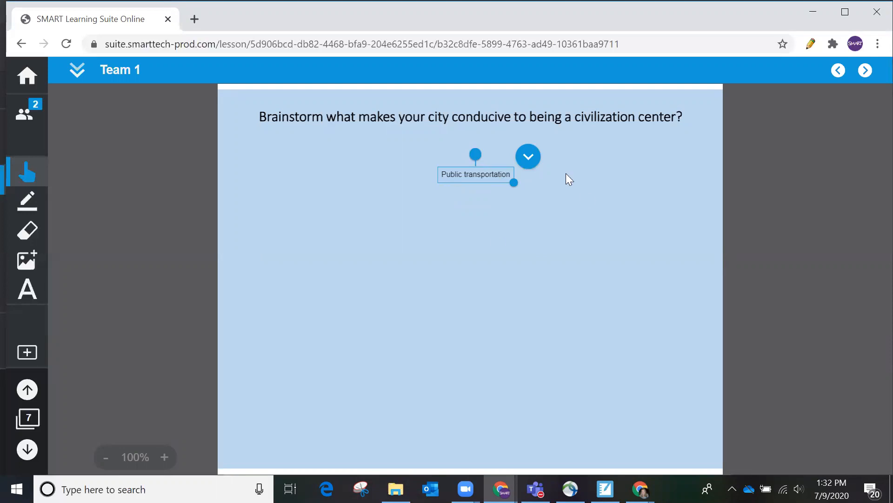
pyautogui.click(536, 163)
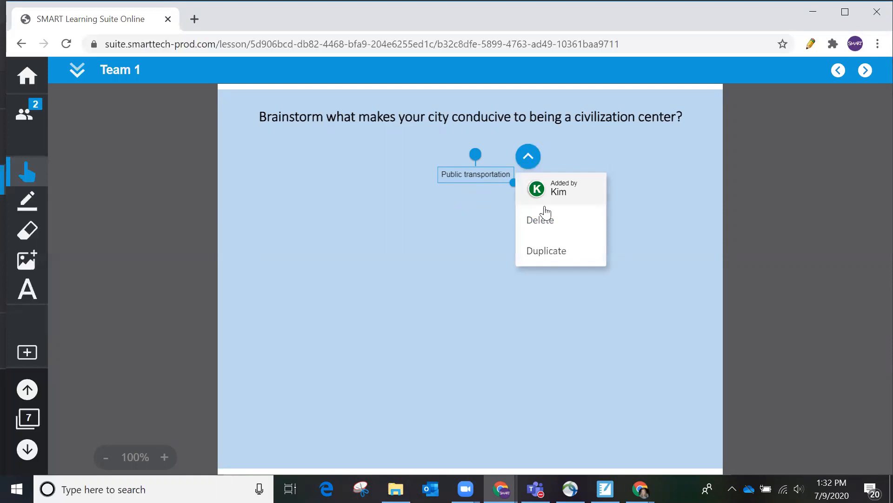
pyautogui.click(462, 229)
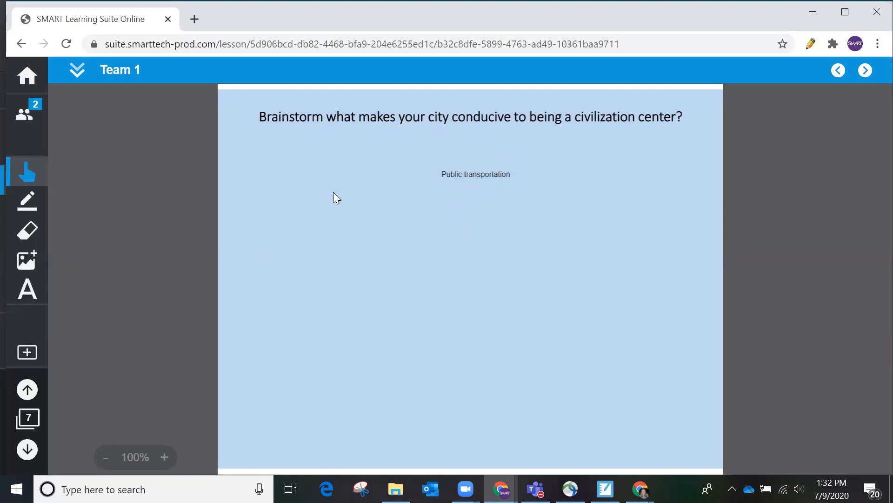
pyautogui.click(27, 200)
pyautogui.click(102, 221)
pyautogui.moveTo(428, 164); pyautogui.dragTo(411, 183)
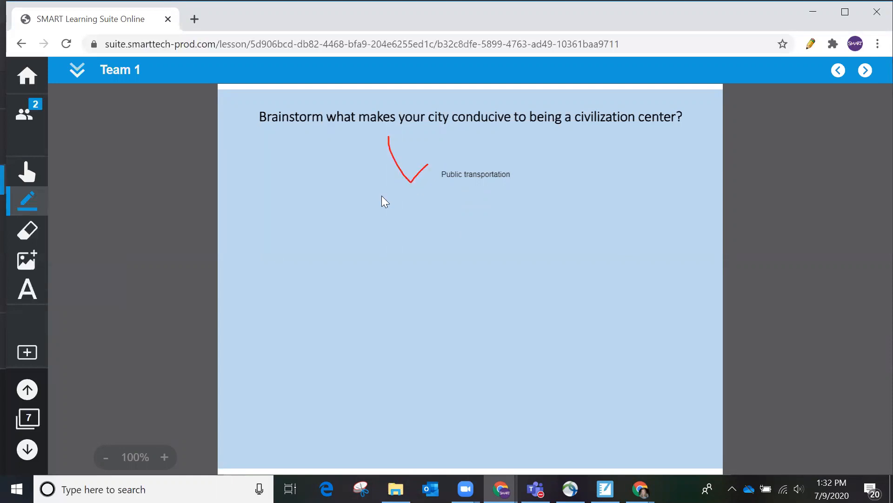
# Step: Add a 'Great idea!' note under the check mark and colour its text red
pyautogui.click(29, 289)
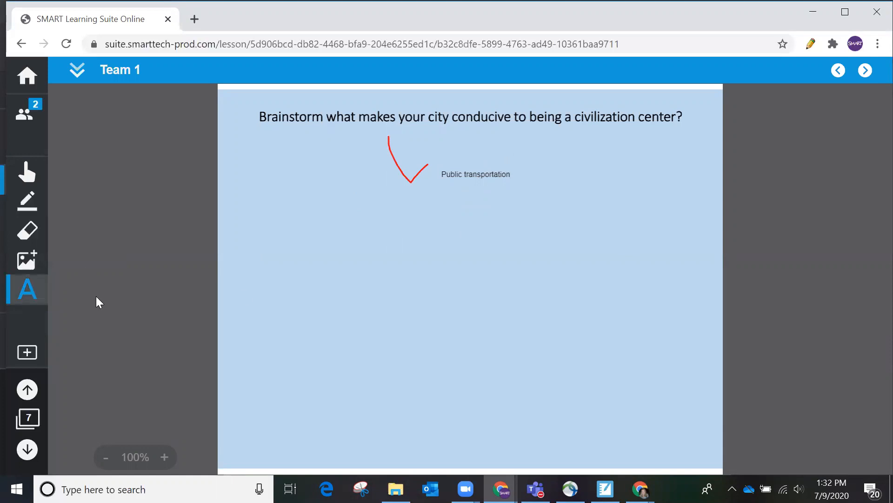
pyautogui.click(319, 233)
pyautogui.write('G')
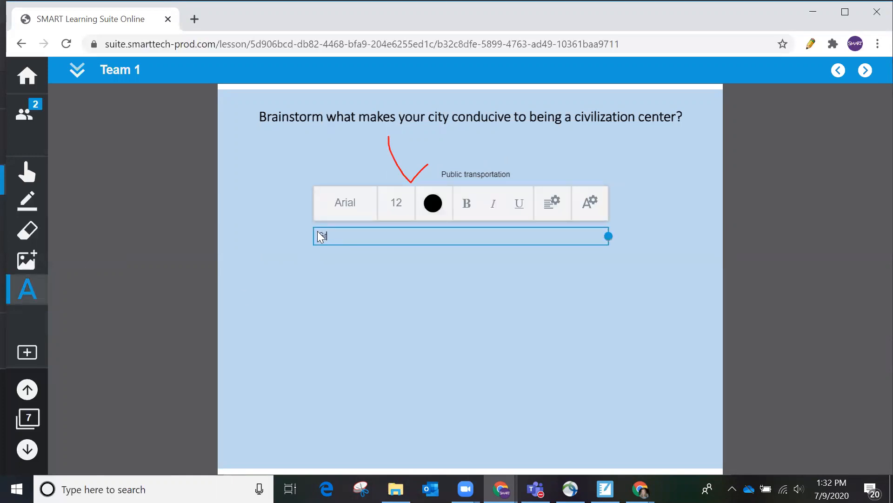
pyautogui.write('reat idea!')
pyautogui.click(312, 287)
pyautogui.moveTo(373, 222); pyautogui.dragTo(417, 200)
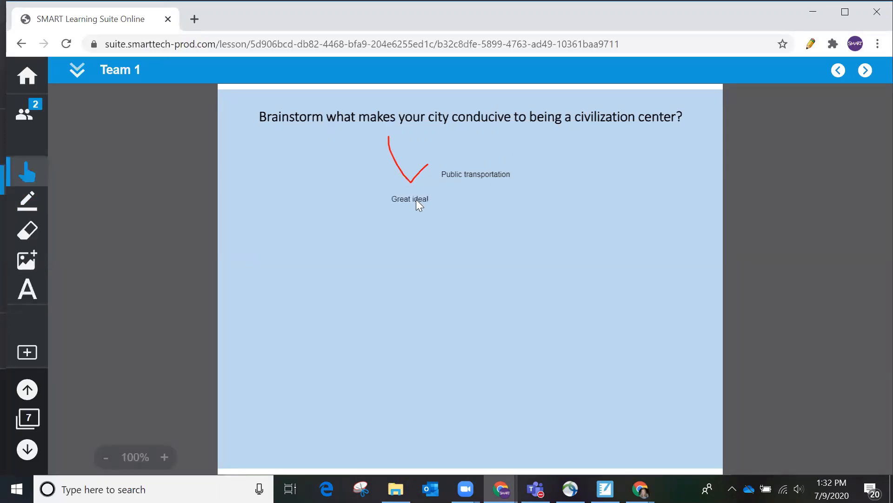
pyautogui.click(420, 201)
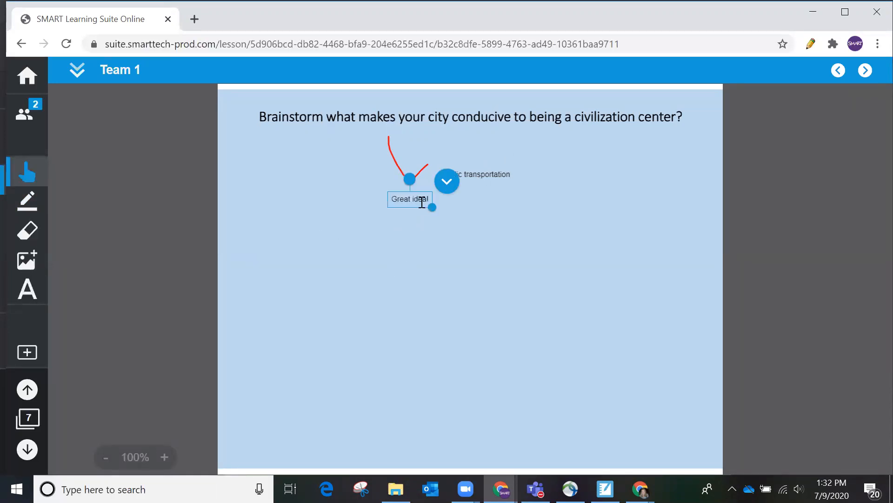
pyautogui.click(433, 201)
pyautogui.moveTo(433, 201); pyautogui.dragTo(368, 197)
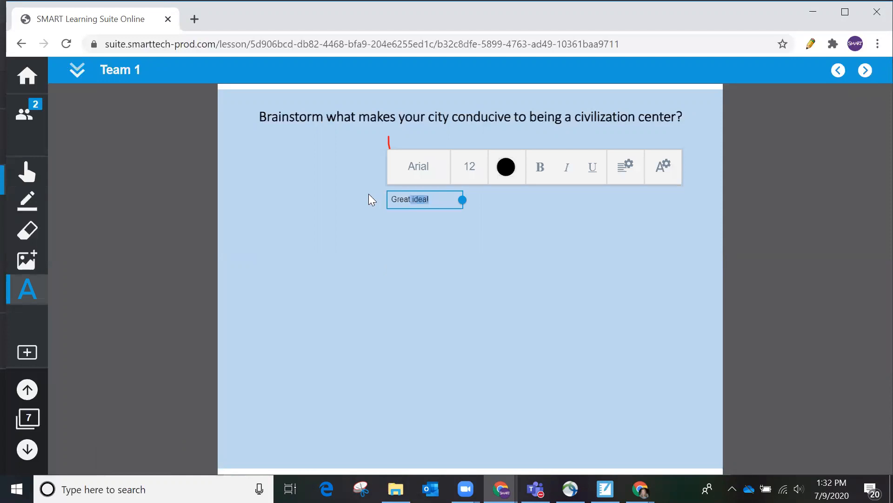
pyautogui.click(506, 167)
pyautogui.click(506, 259)
pyautogui.click(412, 255)
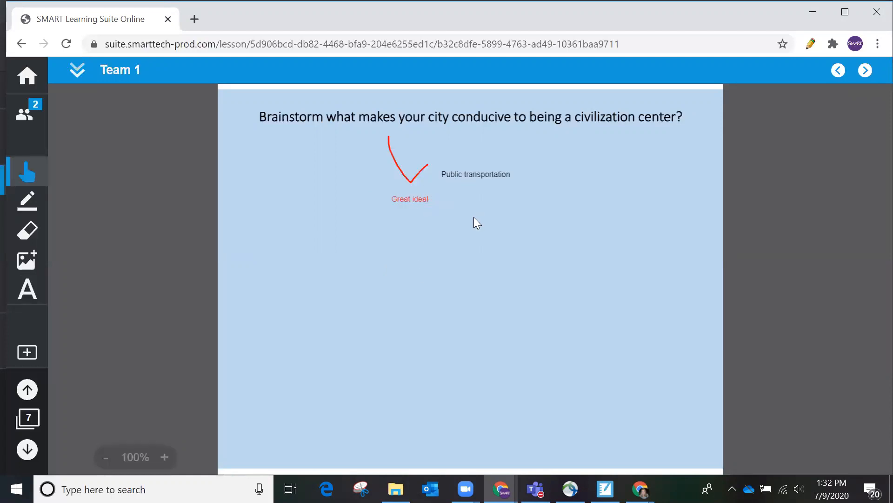
# Step: Go back to the workspace overview showing both team cards
pyautogui.click(500, 488)
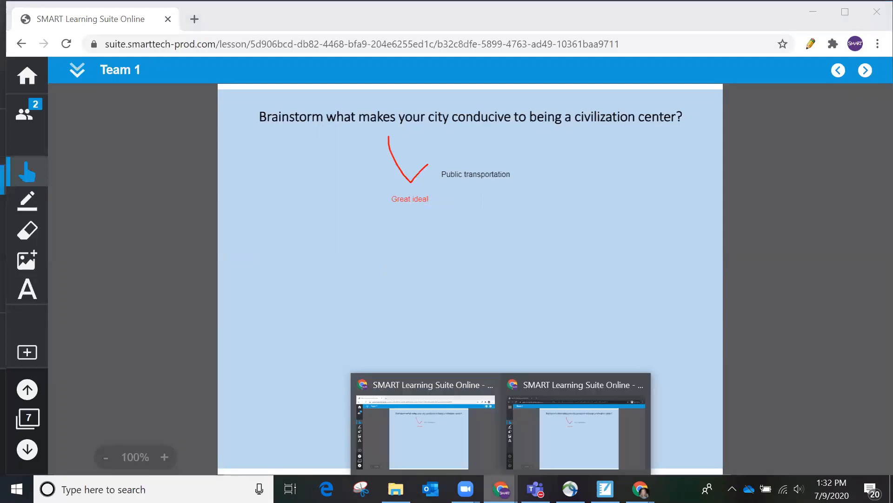
pyautogui.click(442, 435)
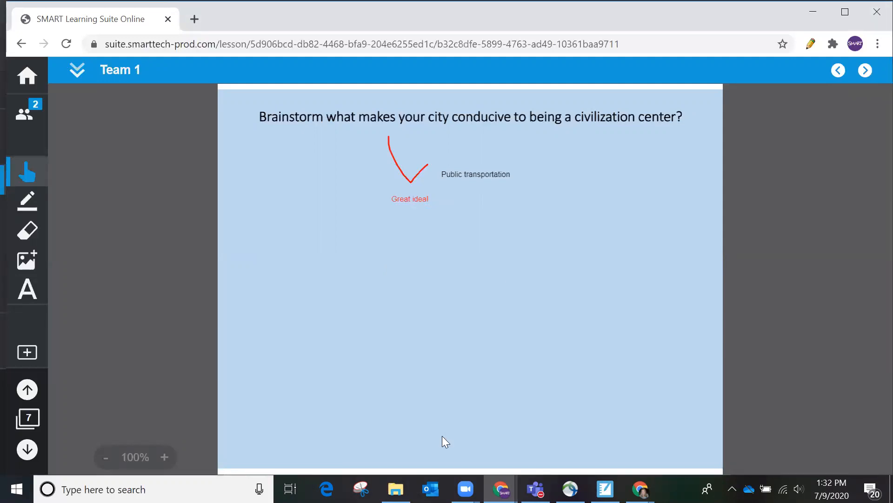
pyautogui.click(76, 72)
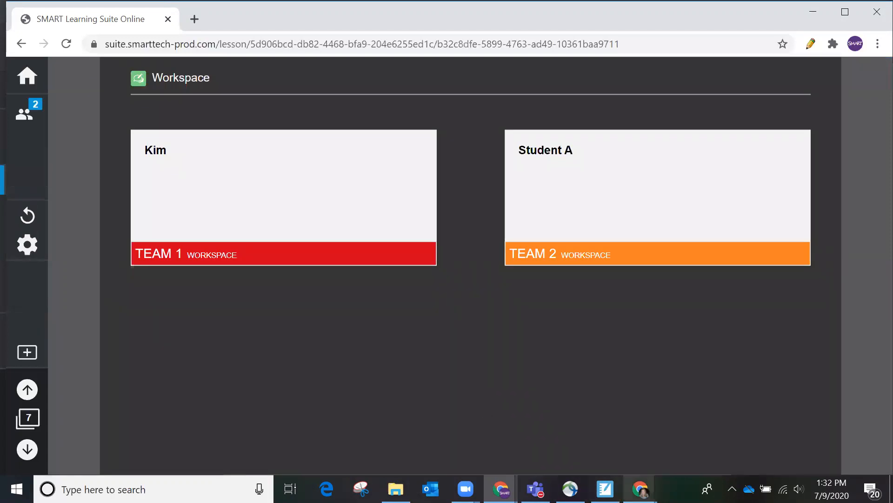
# Step: As the student, add a 'Coummunity spaces' text note to Team 2's page and drag it under the question
pyautogui.click(640, 488)
pyautogui.click(680, 452)
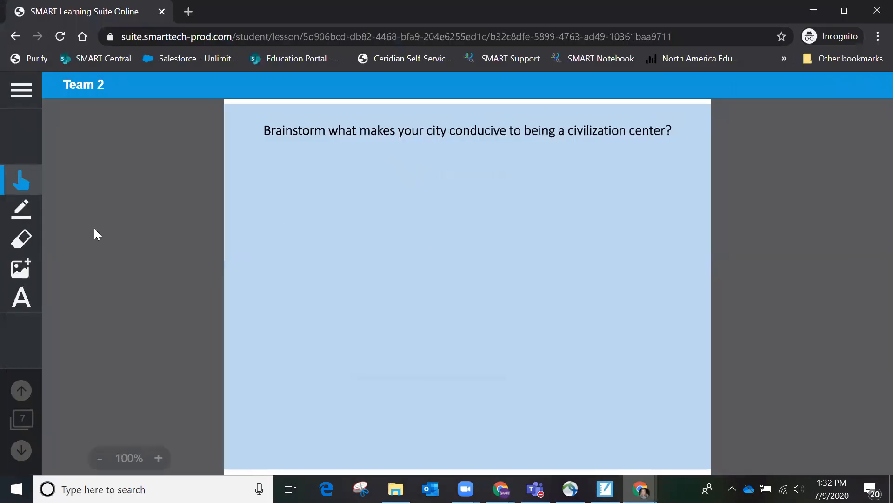
pyautogui.click(29, 300)
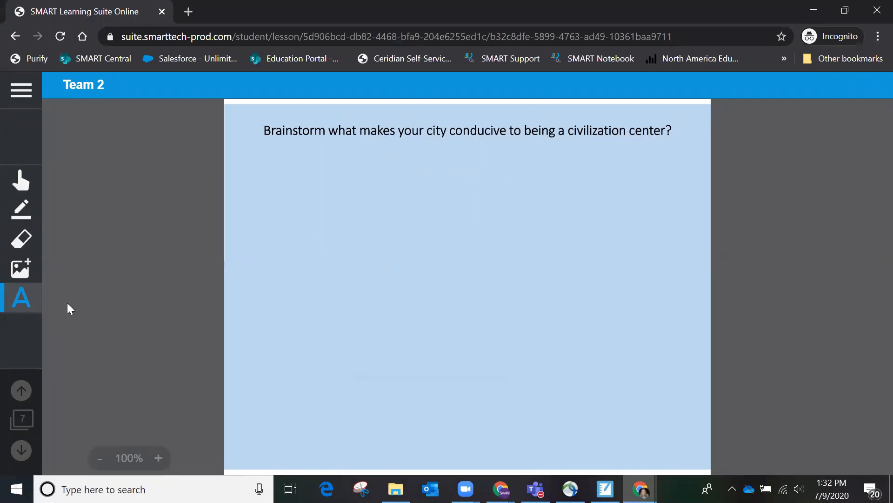
pyautogui.click(363, 248)
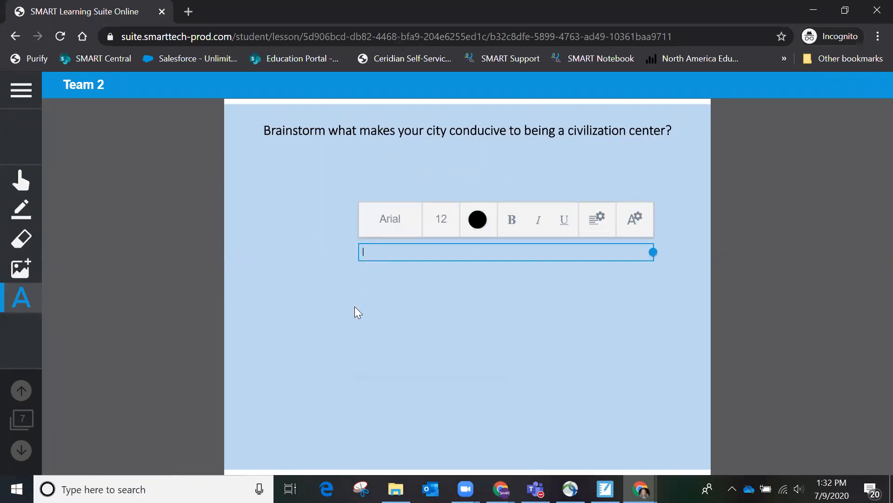
pyautogui.write('Coummunity spaces')
pyautogui.click(354, 298)
pyautogui.moveTo(390, 253); pyautogui.dragTo(421, 199)
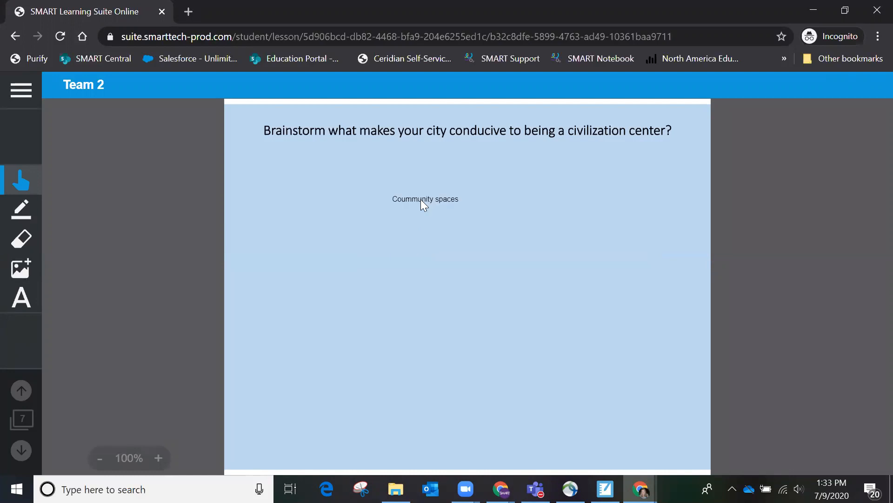
pyautogui.moveTo(501, 489)
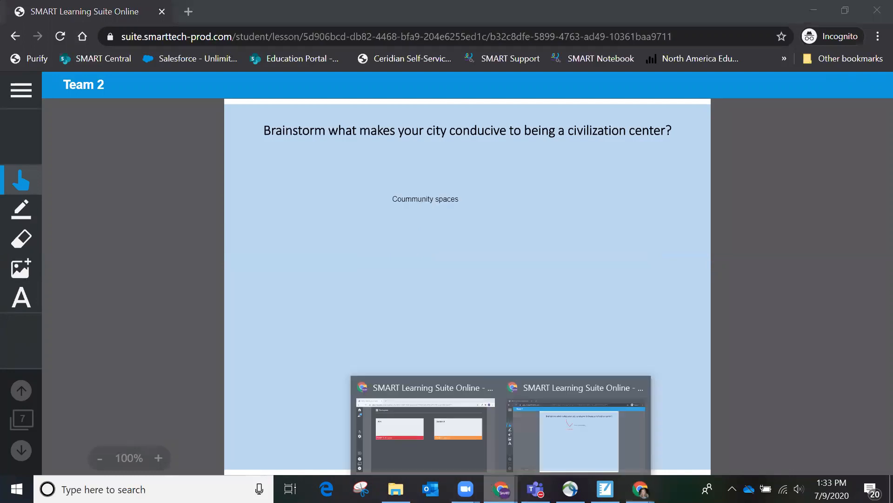
pyautogui.click(465, 459)
# Step: Open Team 2's board and check who added the 'Coummunity spaces' note
pyautogui.click(590, 219)
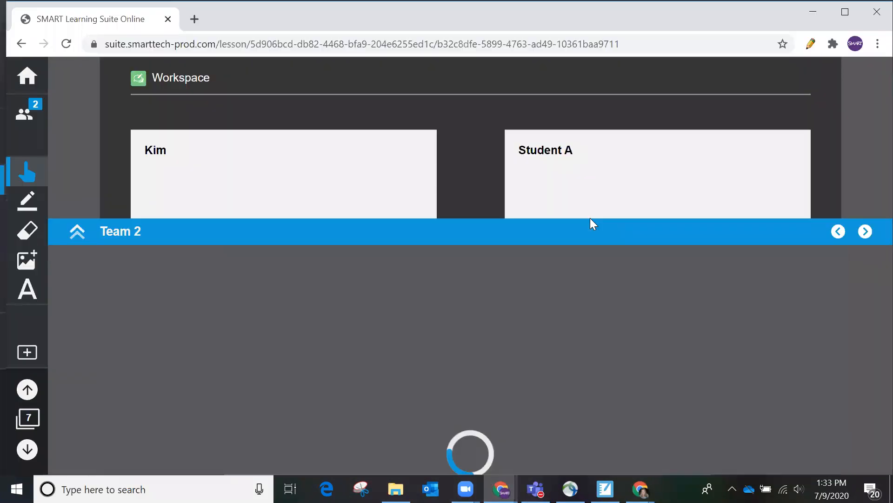
pyautogui.click(455, 187)
pyautogui.click(478, 171)
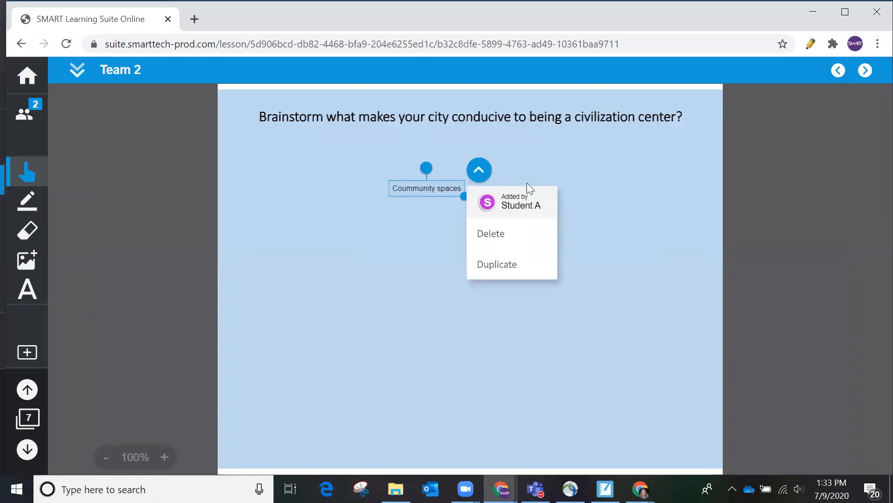
pyautogui.click(335, 297)
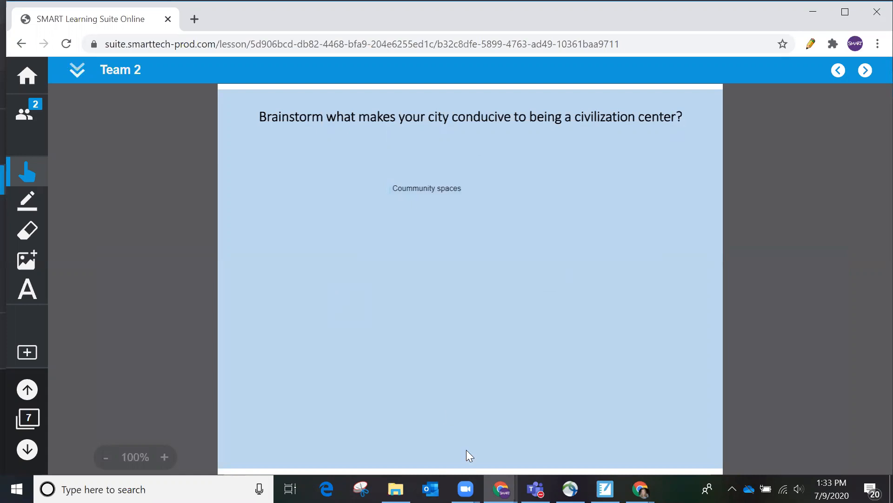
# Step: Return to the workspace overview and advance to the '3 facts, 2 questions, 1 opinion' page
pyautogui.moveTo(500, 489)
pyautogui.click(436, 421)
pyautogui.click(72, 71)
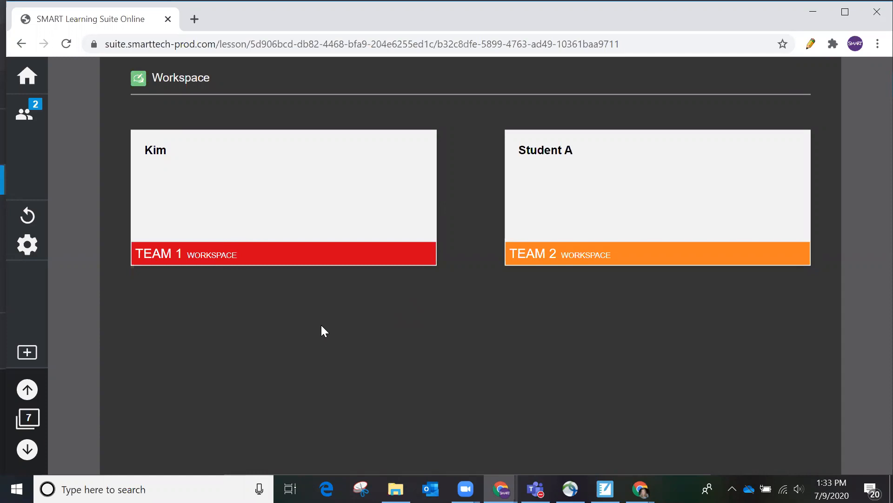
pyautogui.click(27, 449)
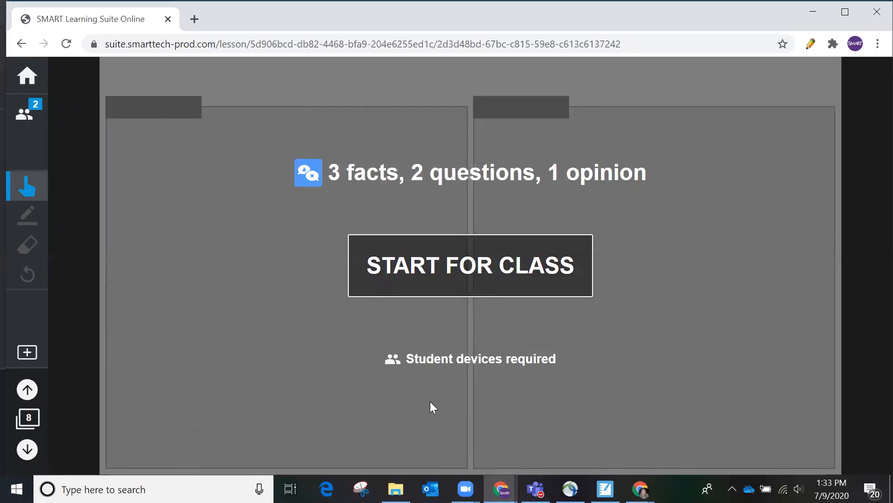
# Step: Start the '3 facts, 2 questions, 1 opinion' activity for the class and bring up the student window
pyautogui.click(454, 277)
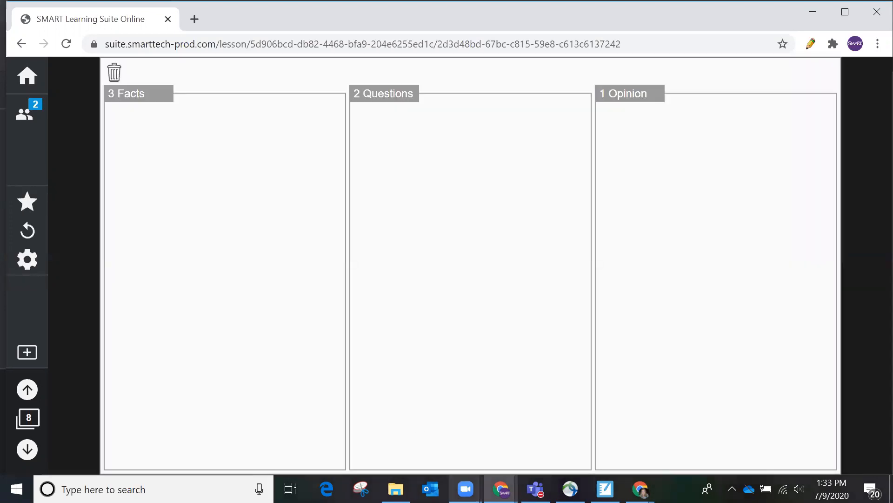
pyautogui.click(501, 488)
pyautogui.click(519, 442)
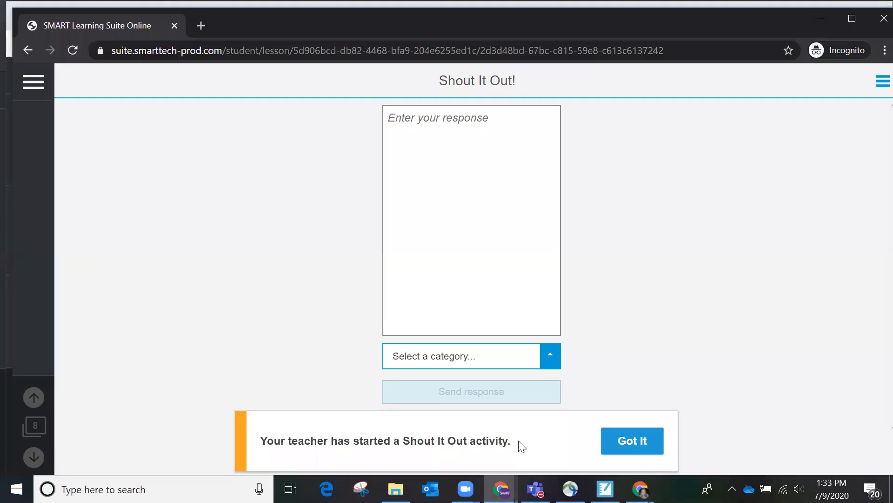
# Step: As the student, submit 'Water is a natural resource.' under the 3 Facts category
pyautogui.click(644, 435)
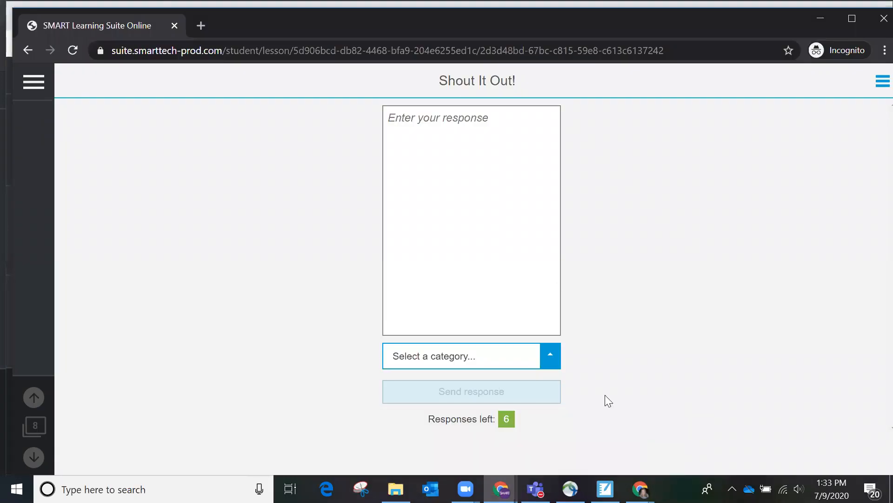
pyautogui.click(422, 123)
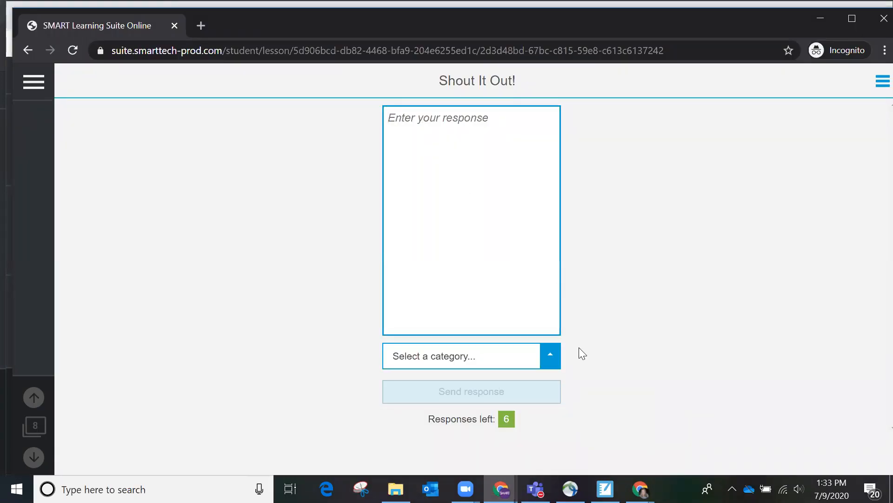
pyautogui.click(550, 357)
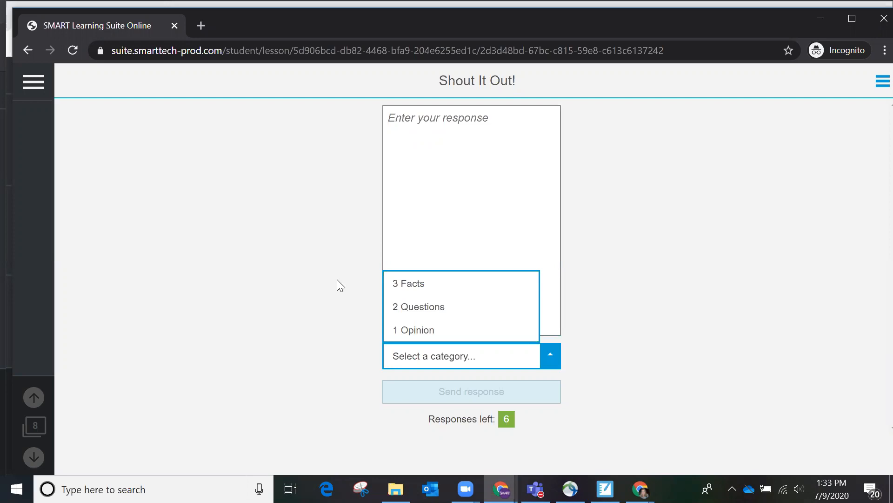
pyautogui.click(400, 133)
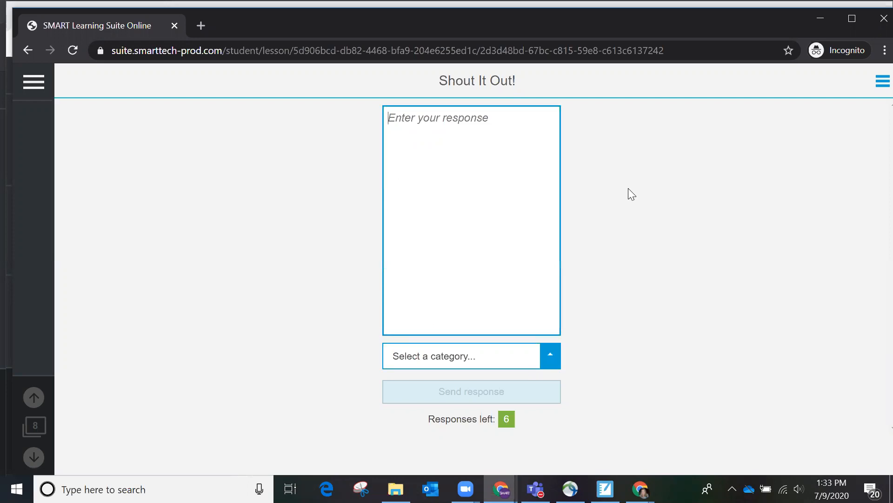
pyautogui.write('Water')
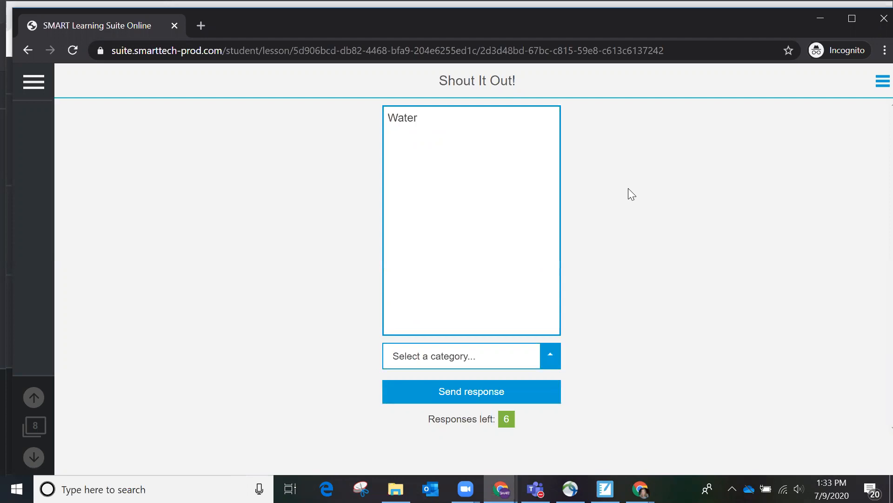
pyautogui.write(' is a natural resour')
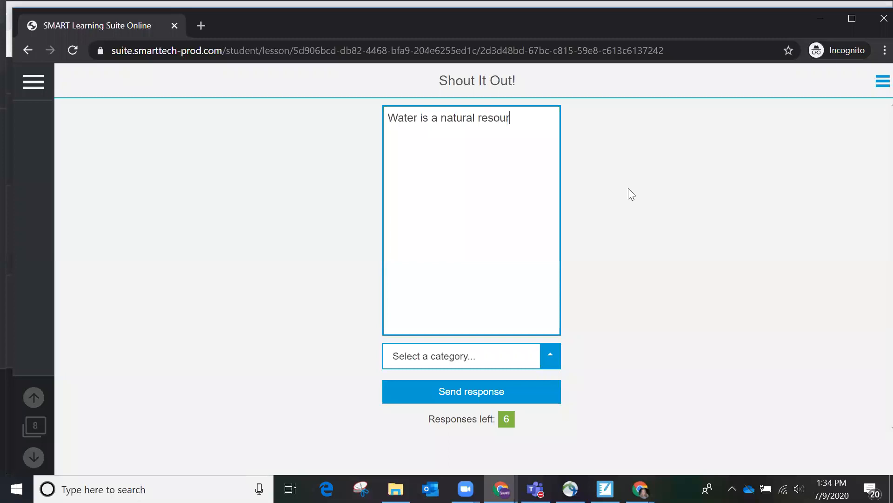
pyautogui.write('ce.')
pyautogui.click(551, 363)
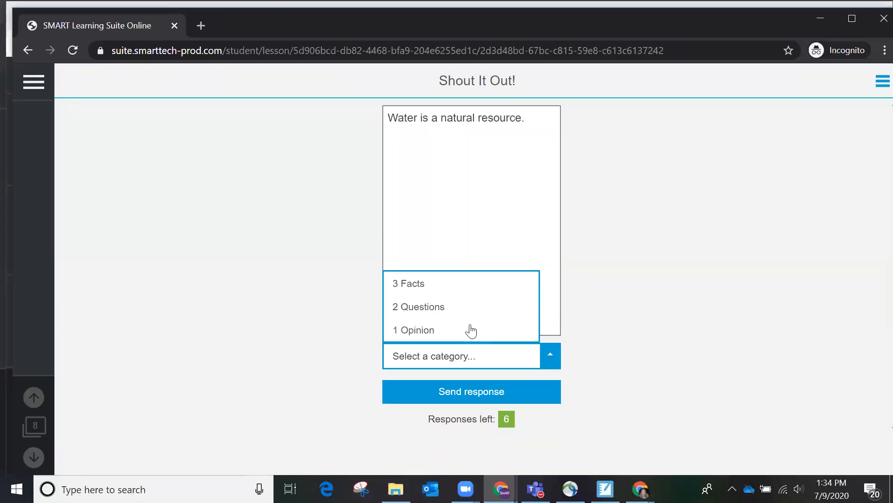
pyautogui.click(431, 286)
pyautogui.click(483, 396)
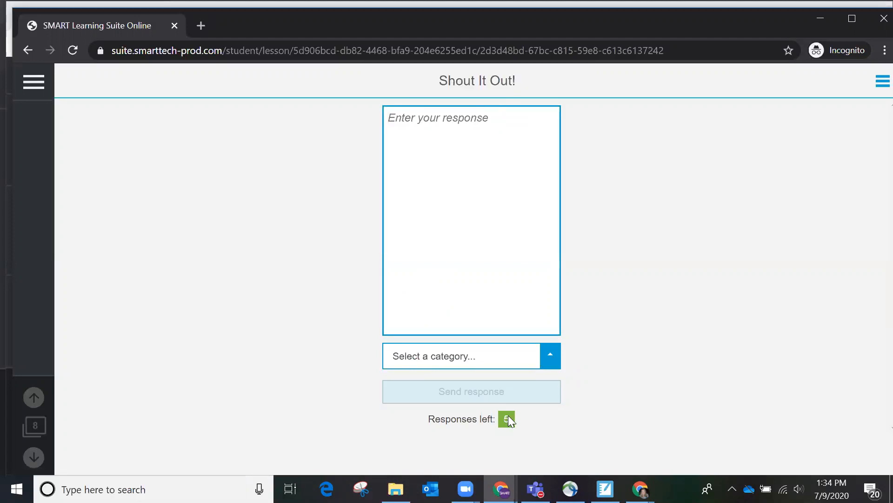
pyautogui.moveTo(501, 489)
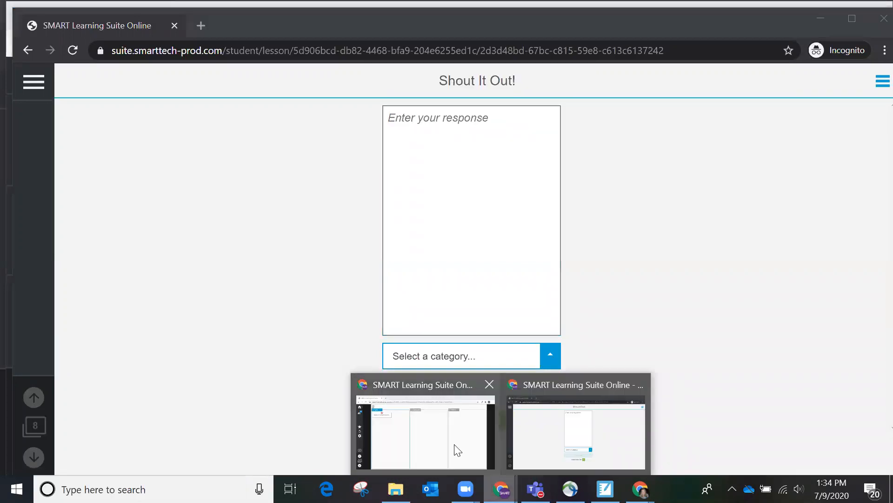
pyautogui.click(455, 421)
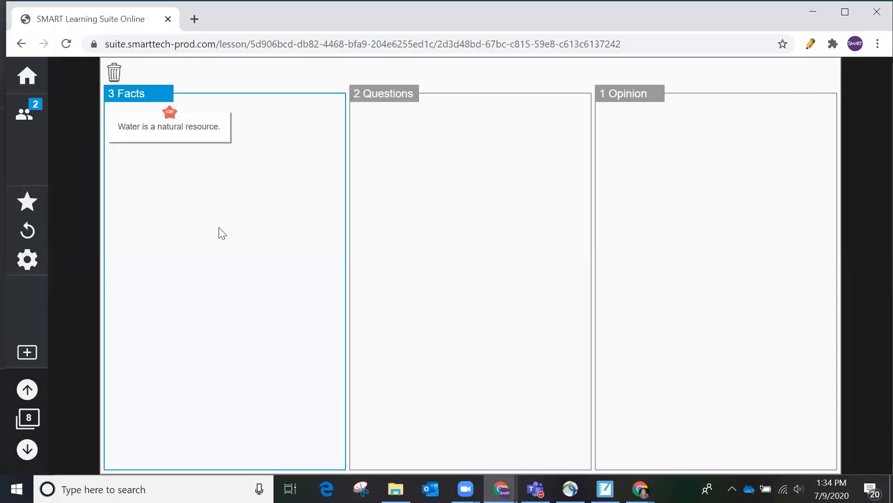
# Step: Move the water card within 3 Facts, enlarge it briefly, and check the activity settings
pyautogui.moveTo(199, 130); pyautogui.dragTo(225, 134)
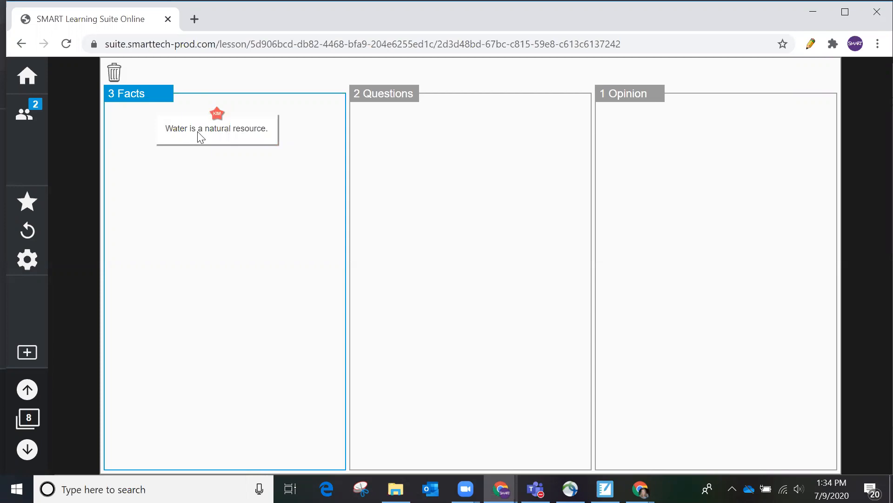
pyautogui.click(213, 137)
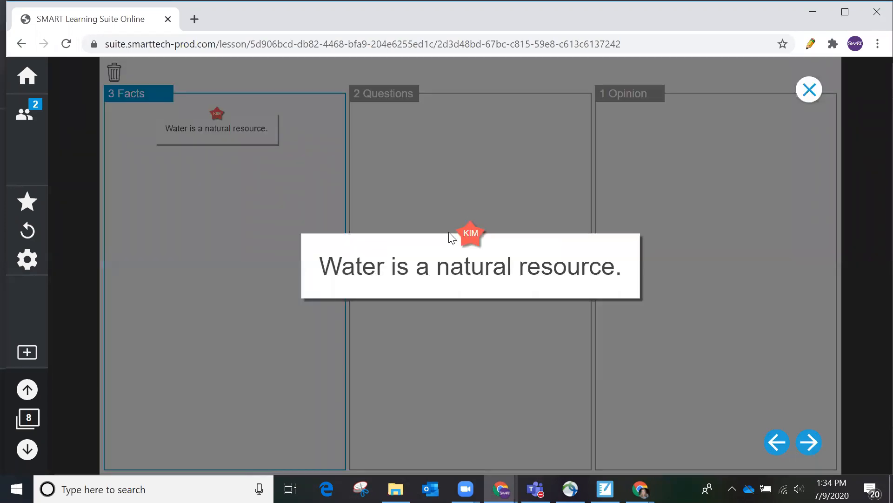
pyautogui.click(809, 90)
pyautogui.click(35, 266)
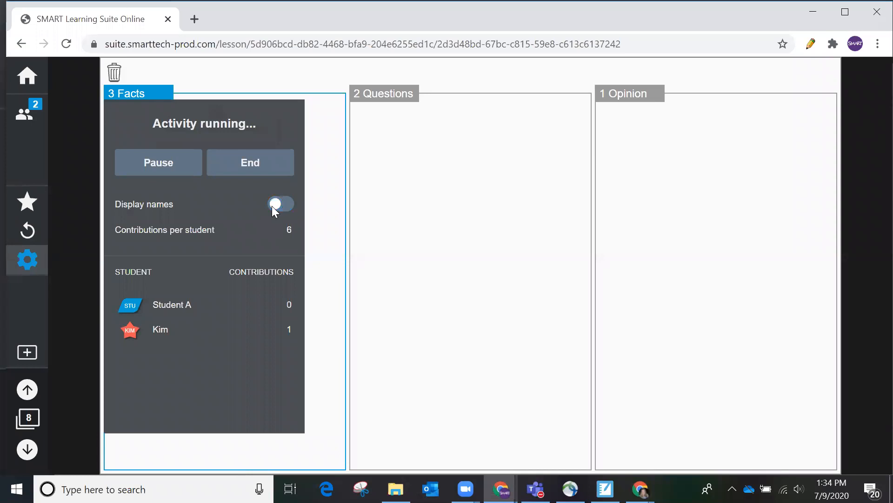
pyautogui.click(383, 271)
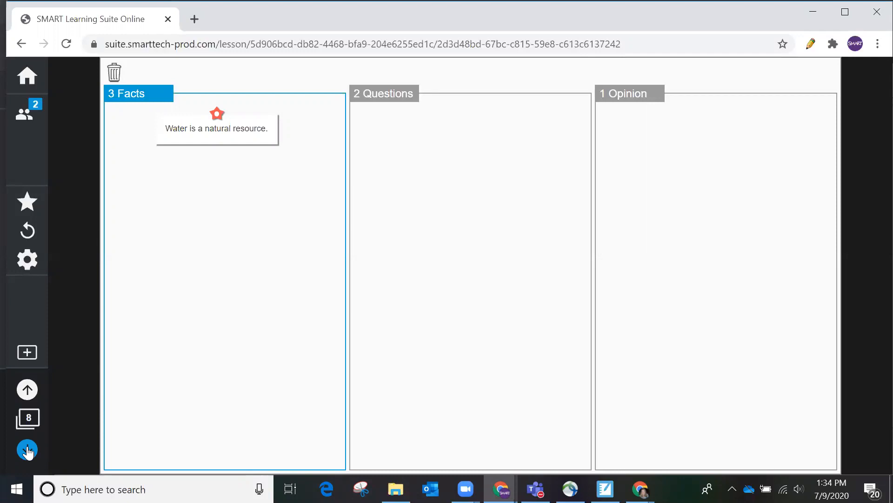
# Step: Go to page 9 and launch the 'How do you feel about the topic?' activity
pyautogui.click(27, 450)
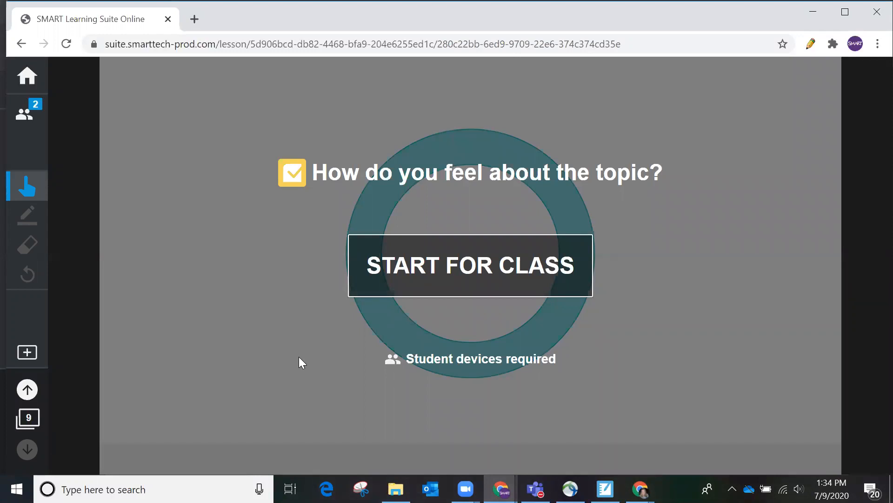
pyautogui.click(496, 270)
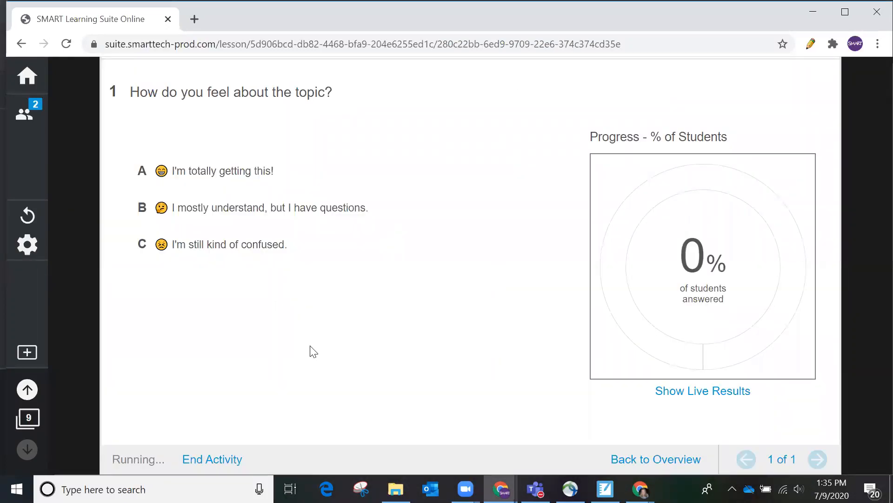
pyautogui.moveTo(501, 489)
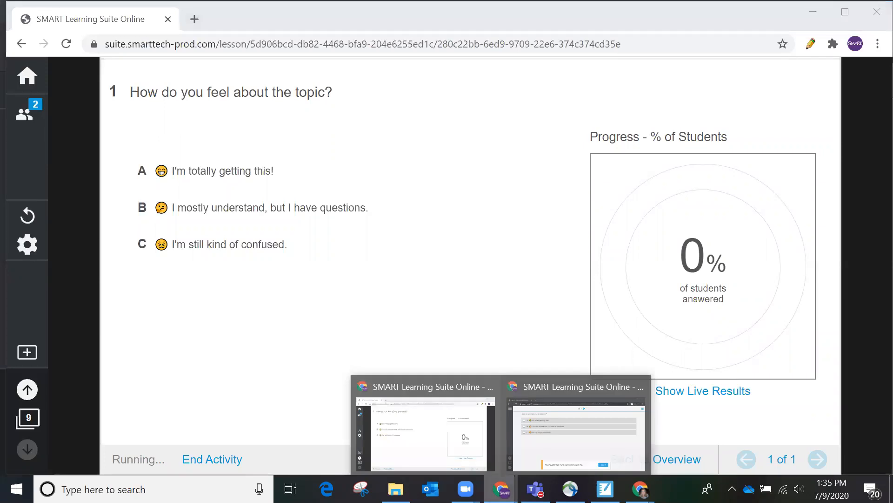
pyautogui.click(536, 451)
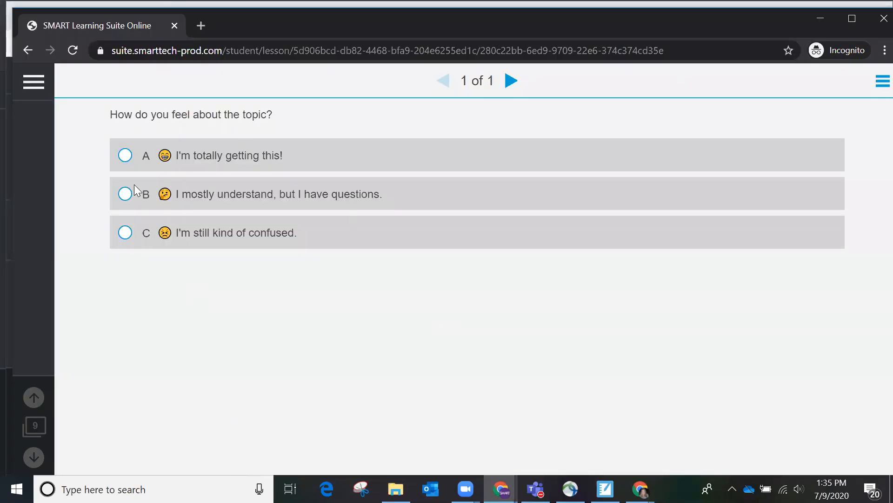
# Step: As the student, pick option A 'I'm totally getting this!' and confirm Submit All Answers
pyautogui.click(125, 155)
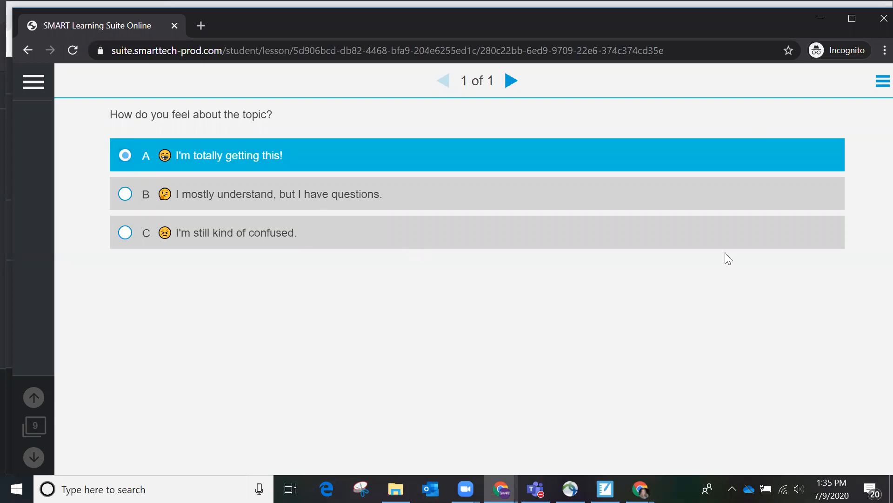
pyautogui.click(511, 82)
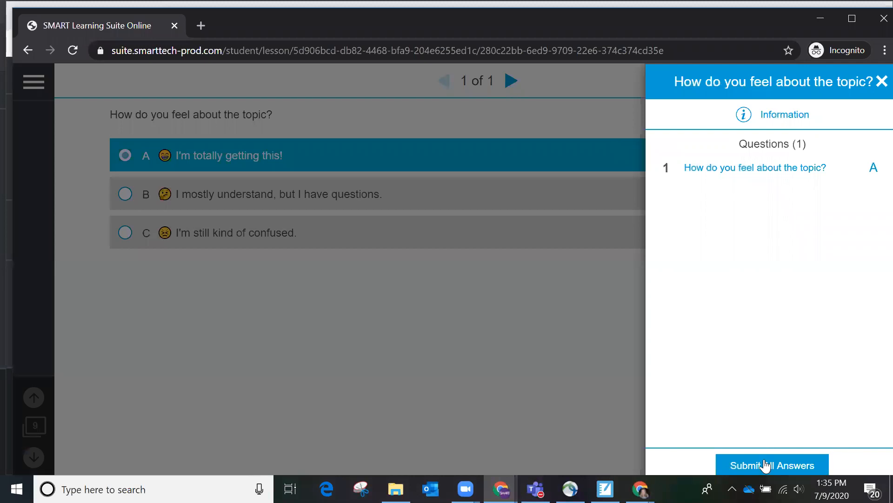
pyautogui.click(767, 467)
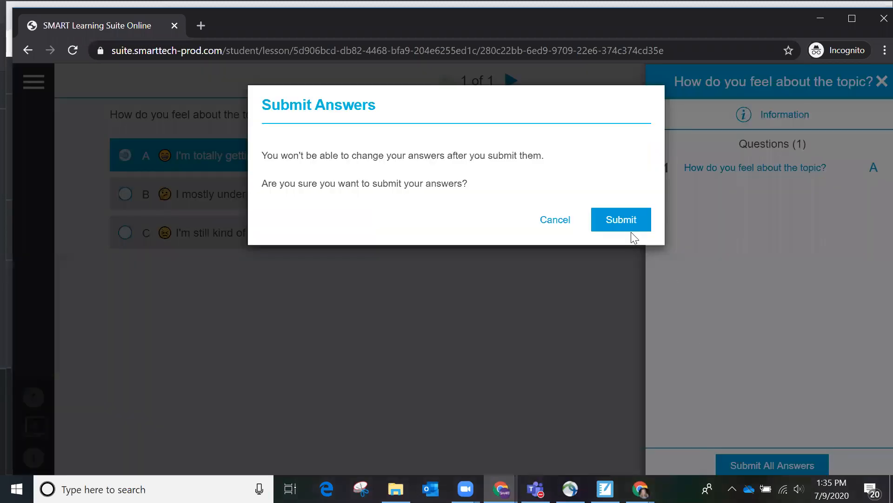
pyautogui.click(630, 223)
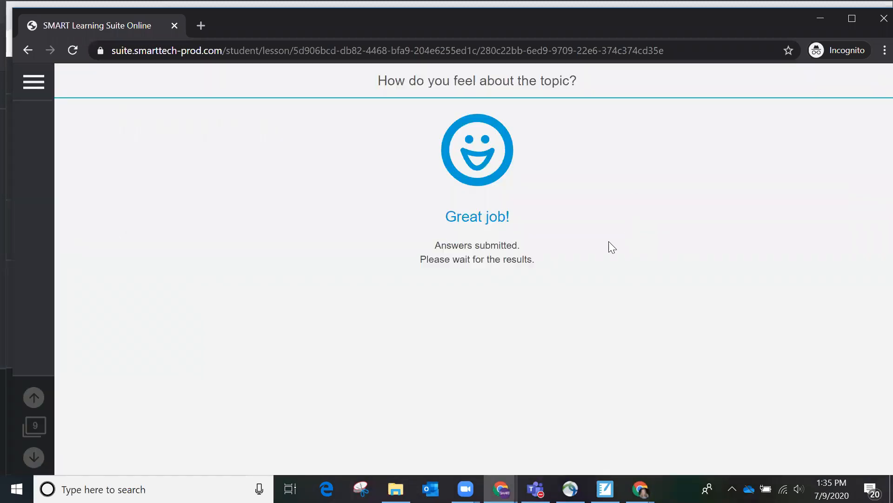
pyautogui.click(501, 488)
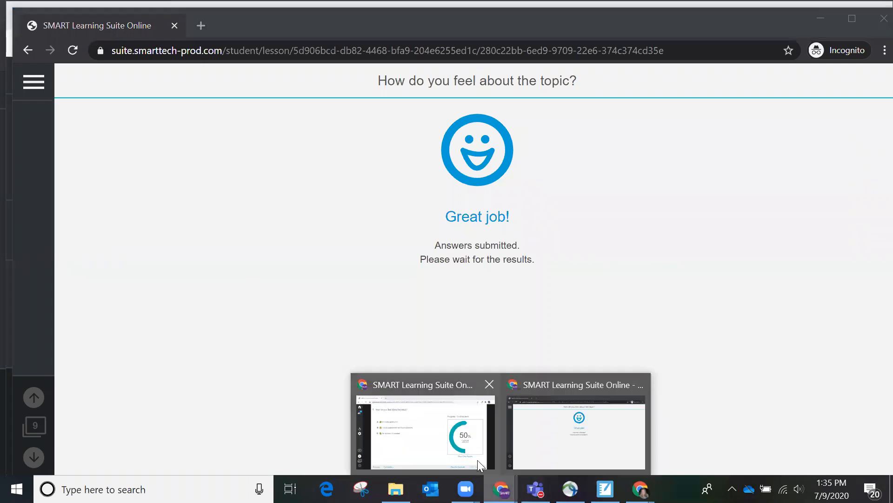
pyautogui.click(463, 448)
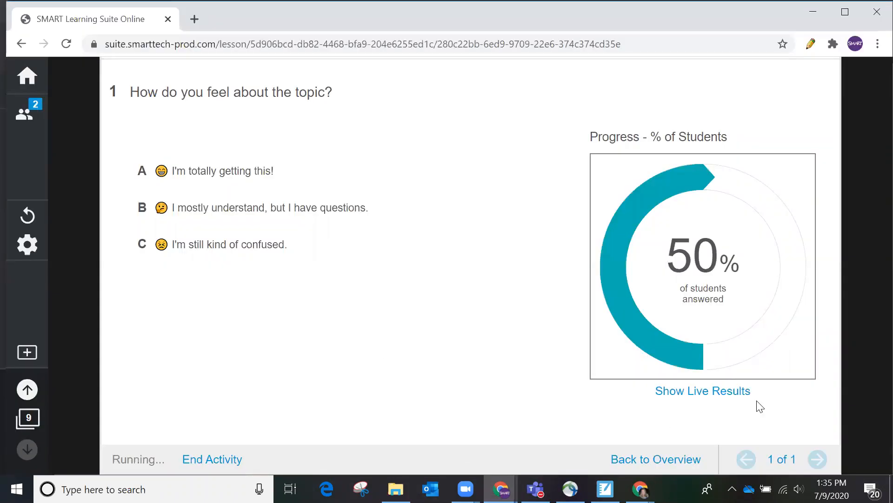
# Step: Show the live results chart, end the Response activity, review participants, and return home
pyautogui.click(687, 393)
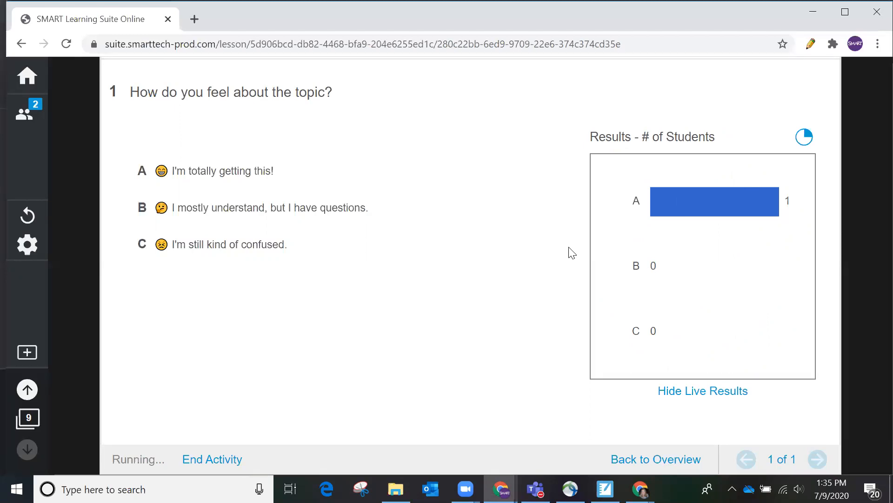
pyautogui.click(28, 243)
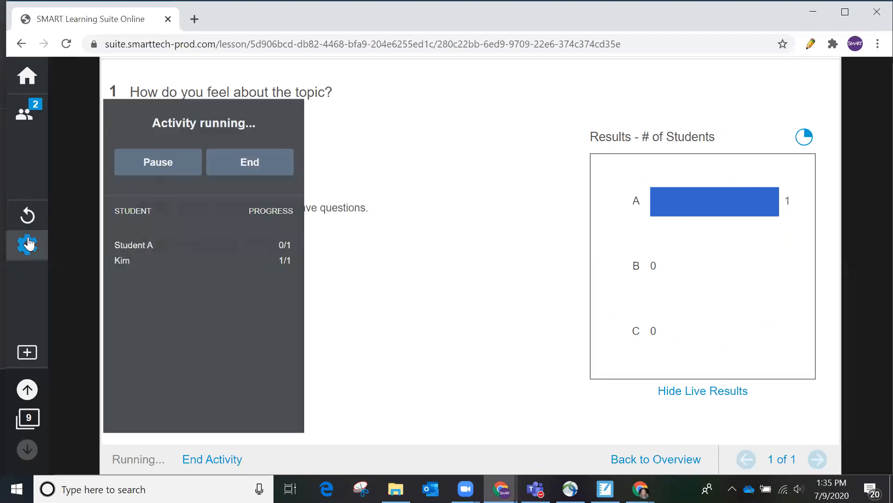
pyautogui.click(231, 165)
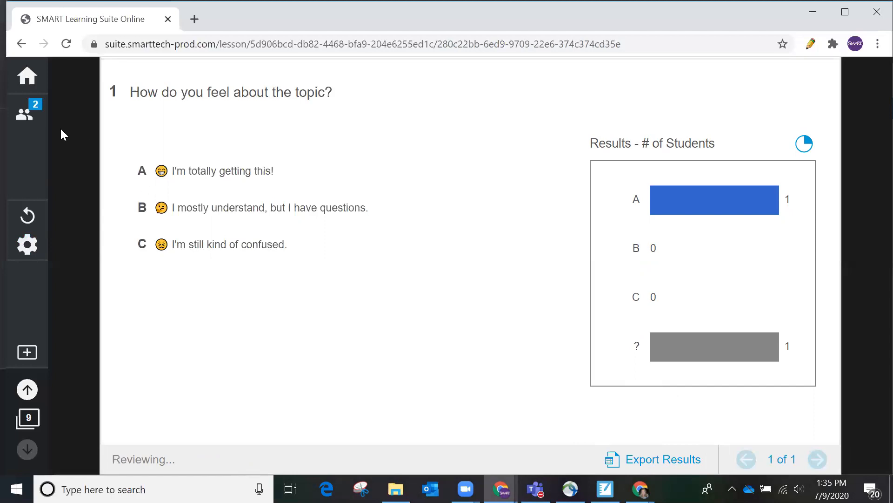
pyautogui.click(26, 112)
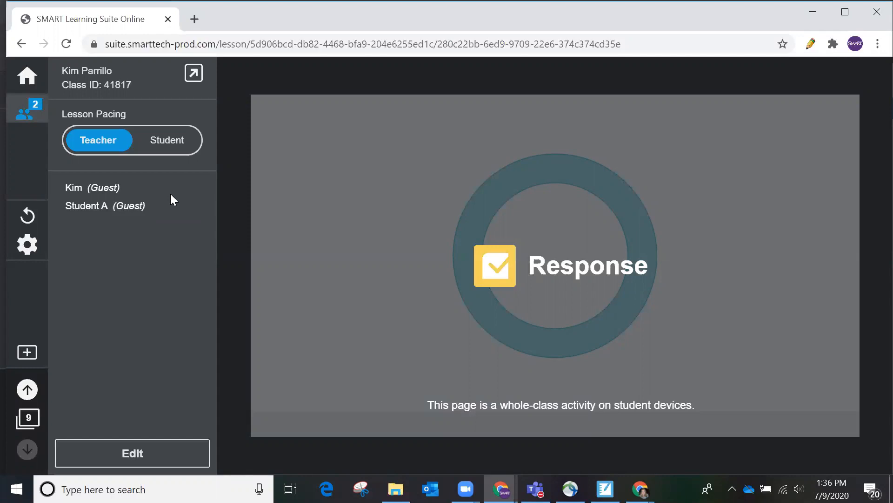
pyautogui.click(30, 76)
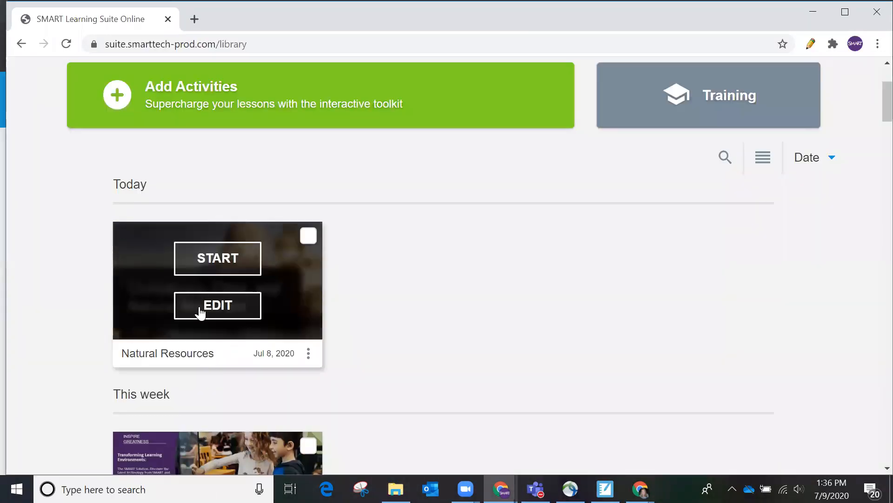
# Step: Edit the Natural Resources lesson, add a Response page, then discard it
pyautogui.click(201, 310)
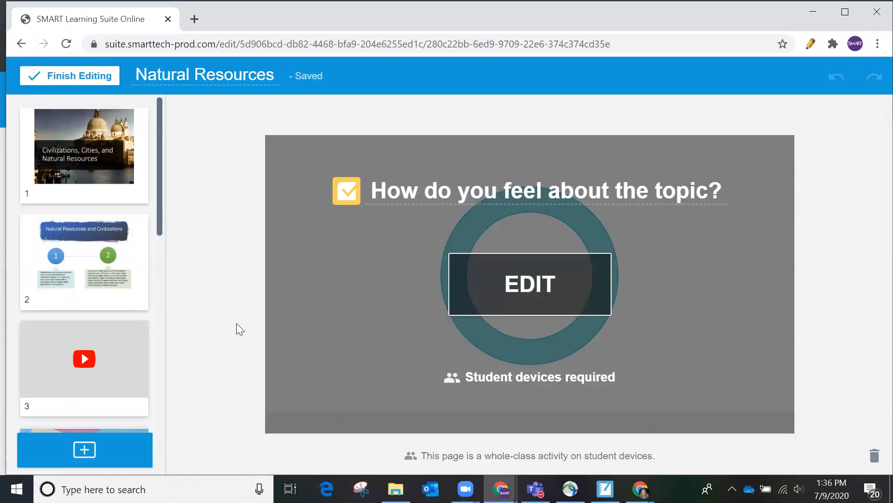
pyautogui.click(83, 455)
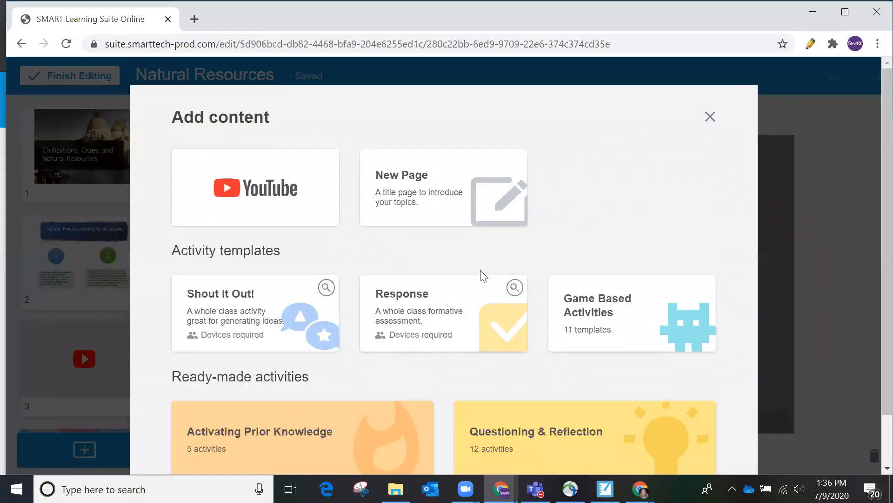
pyautogui.click(397, 301)
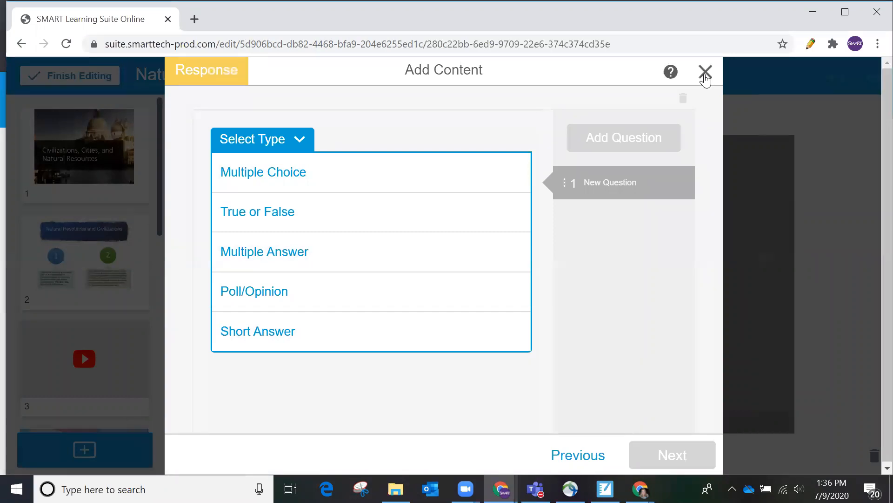
pyautogui.click(705, 74)
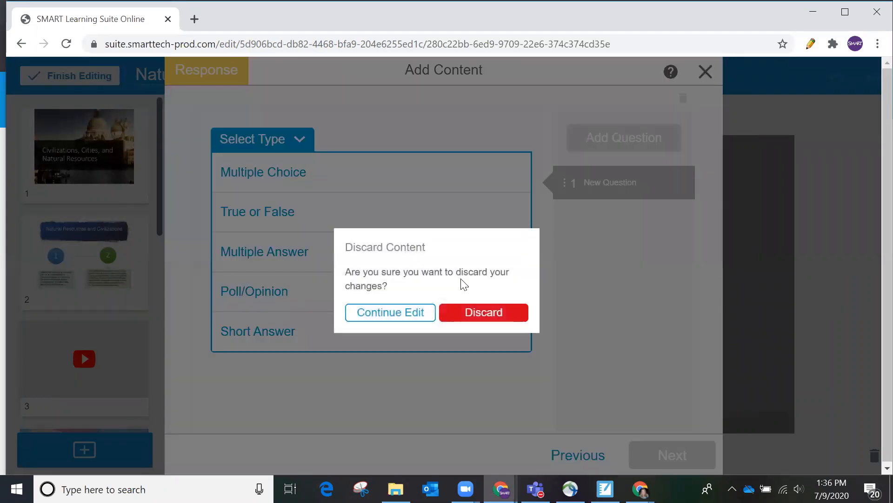
pyautogui.click(482, 319)
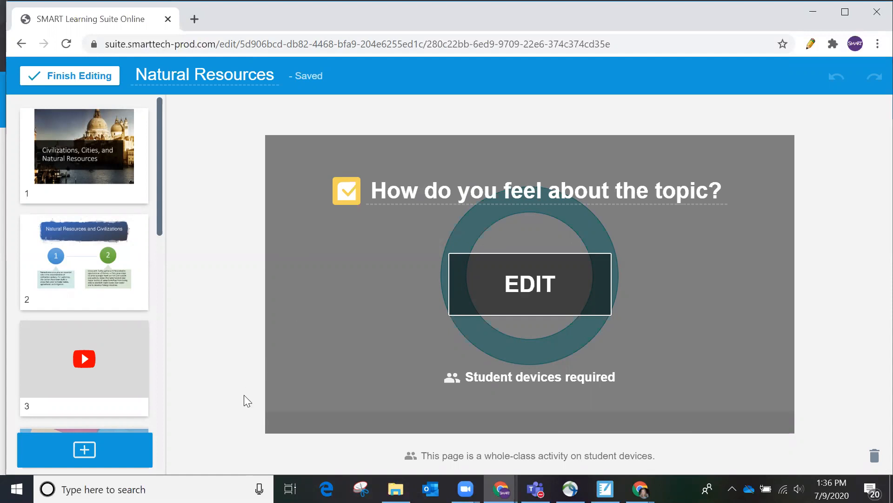
# Step: In SMART Notebook, show the Welcome slide from the Page Sorter
pyautogui.click(605, 489)
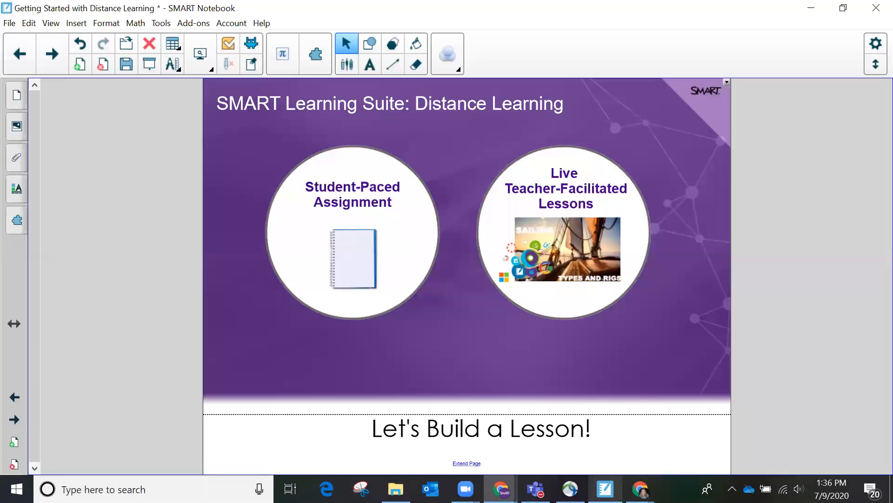
pyautogui.click(17, 95)
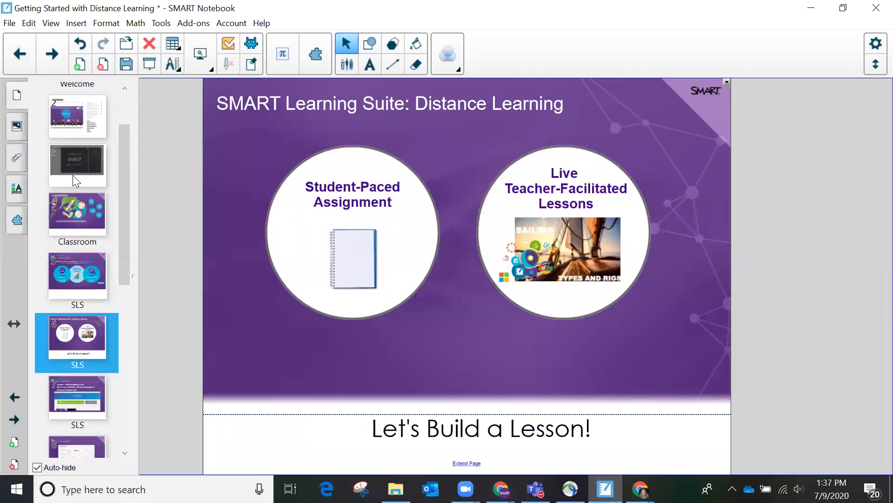
pyautogui.scroll(3, 72, 175)
pyautogui.click(73, 126)
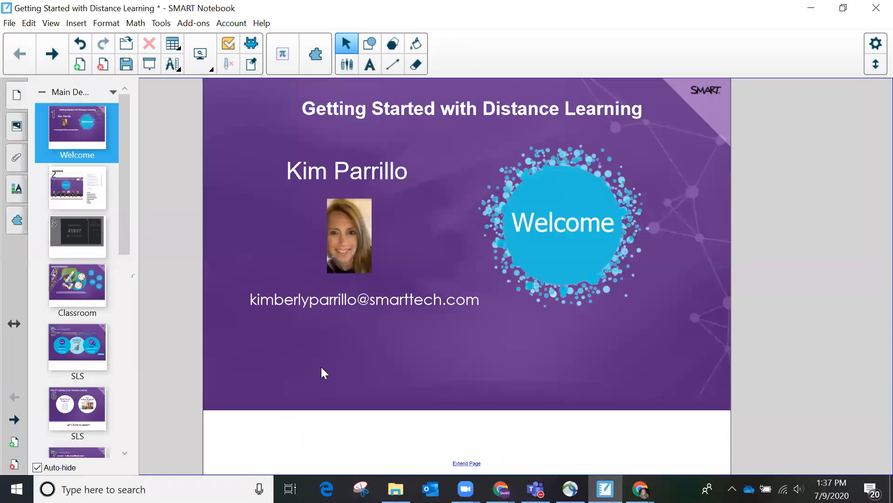